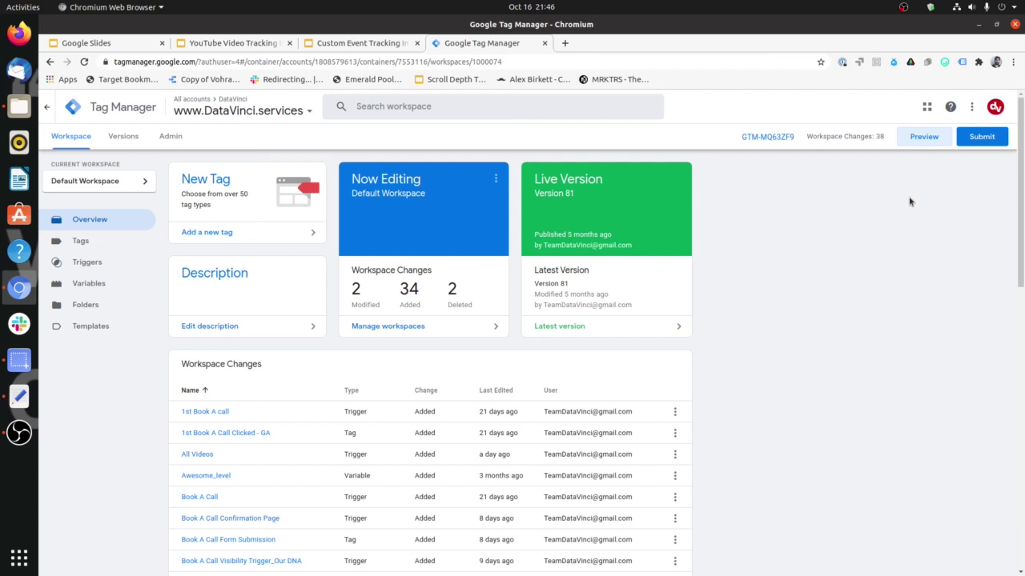
left_click(920, 148)
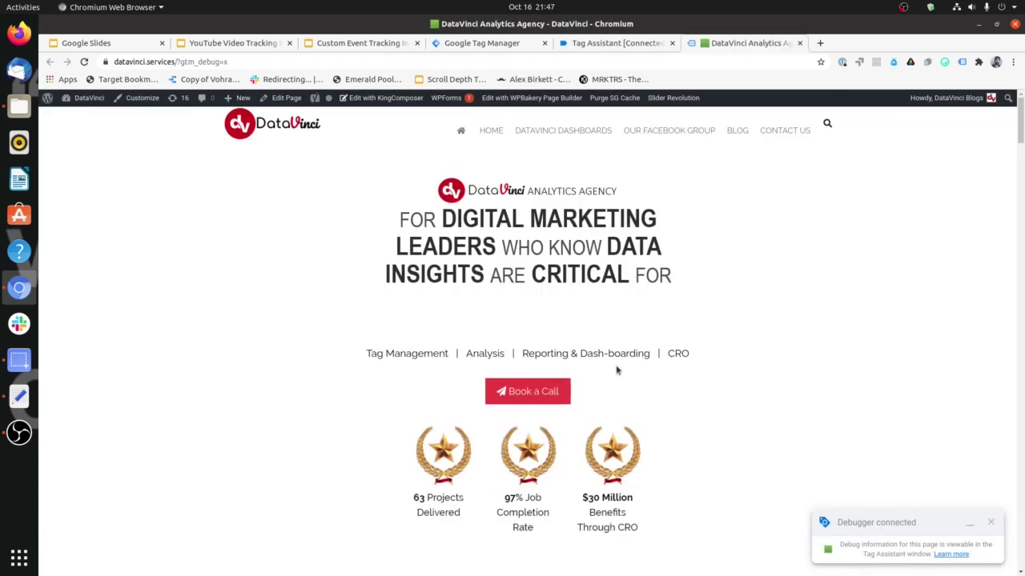
left_click(636, 50)
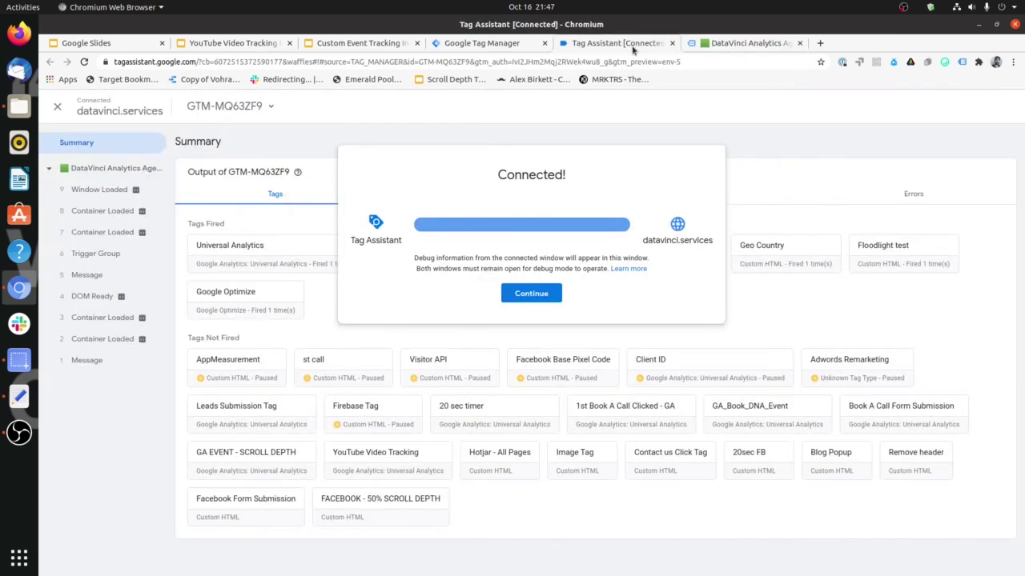
left_click(532, 293)
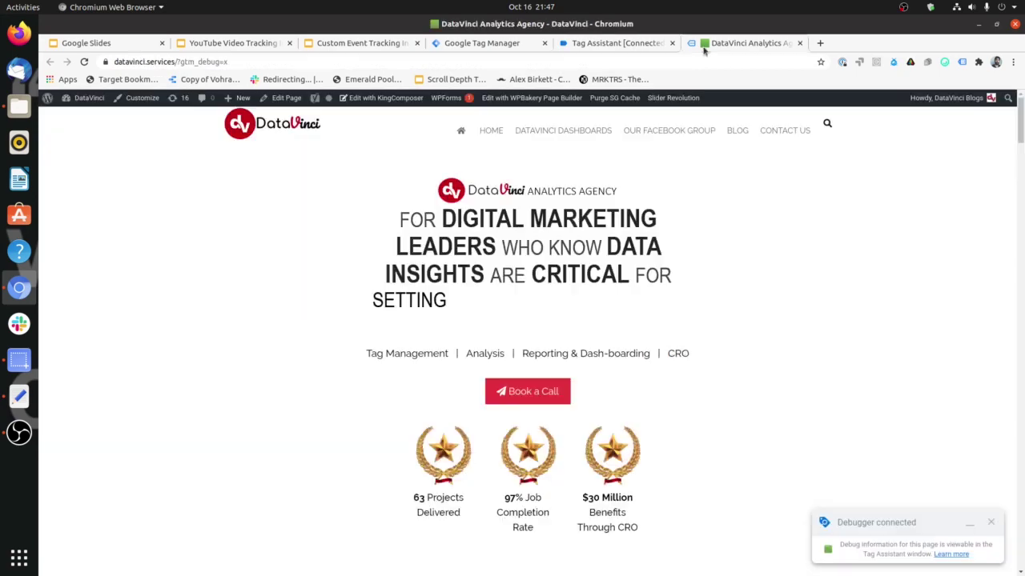
- Check the website's recorded click events in Tag Assistant, going back to the website at the end
left_click(705, 46)
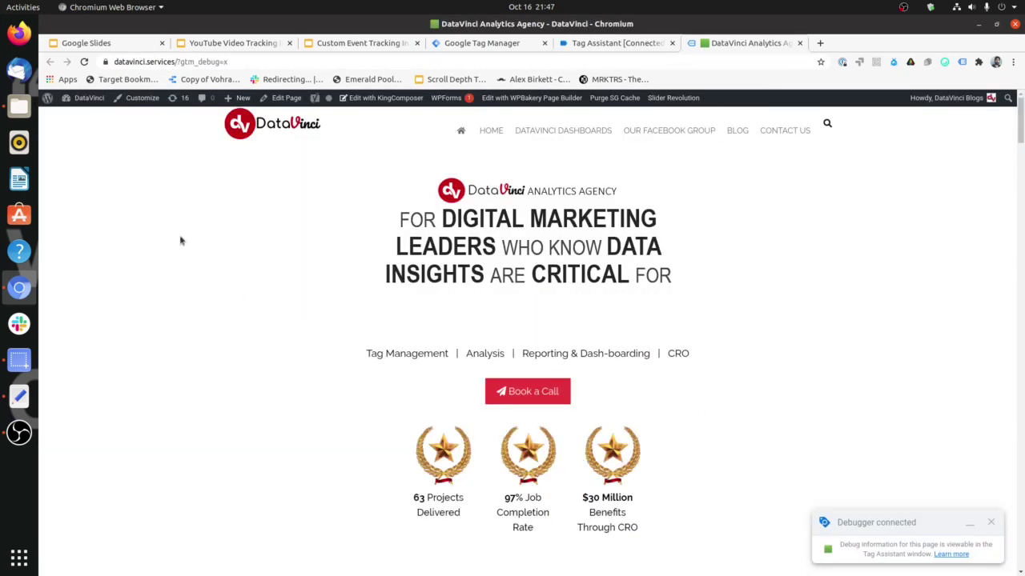
left_click(588, 46)
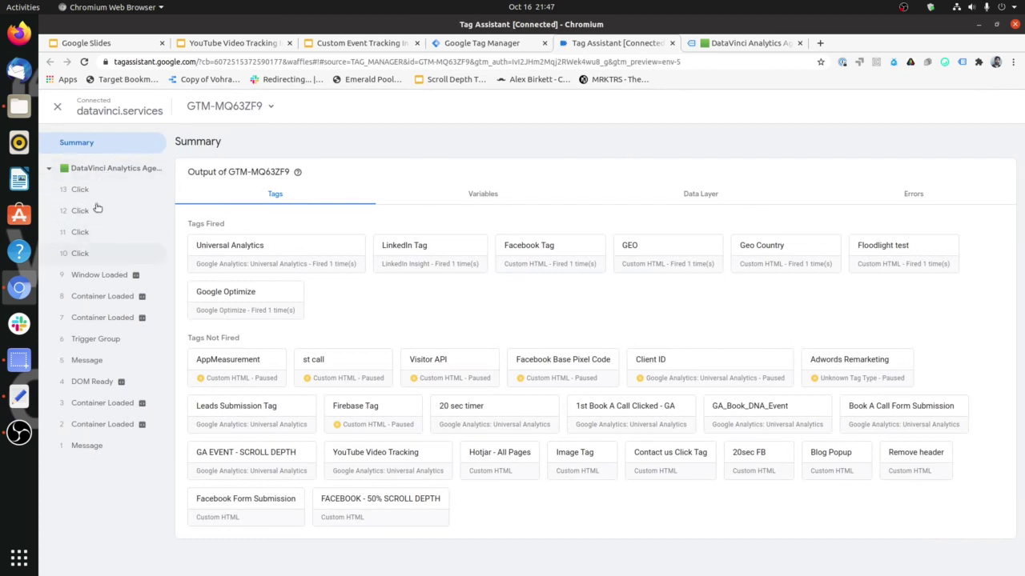
left_click(721, 46)
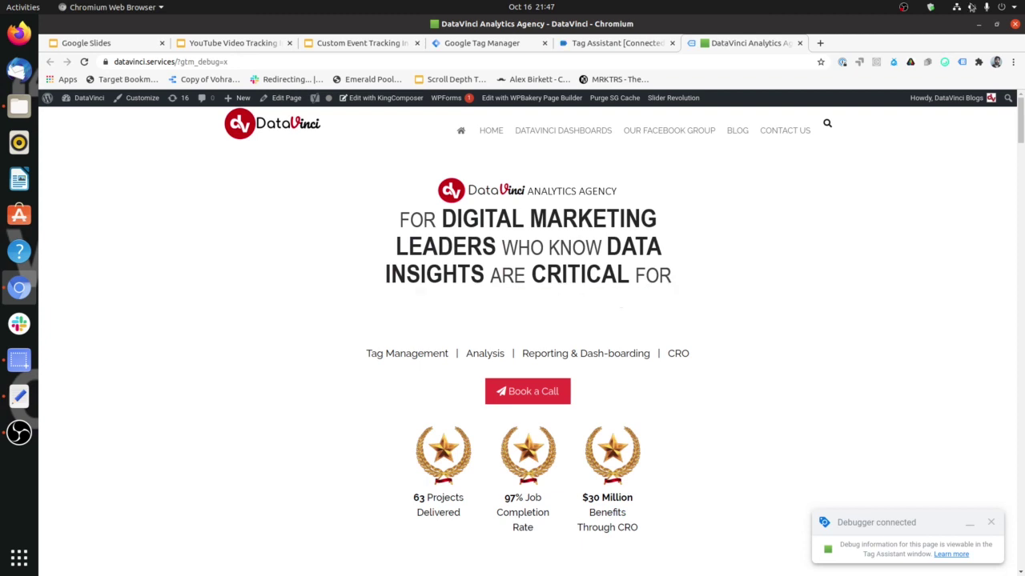
- Open the developer console on the DataVinci website and switch off the mobile device emulation
key("ctrl+shift+i")
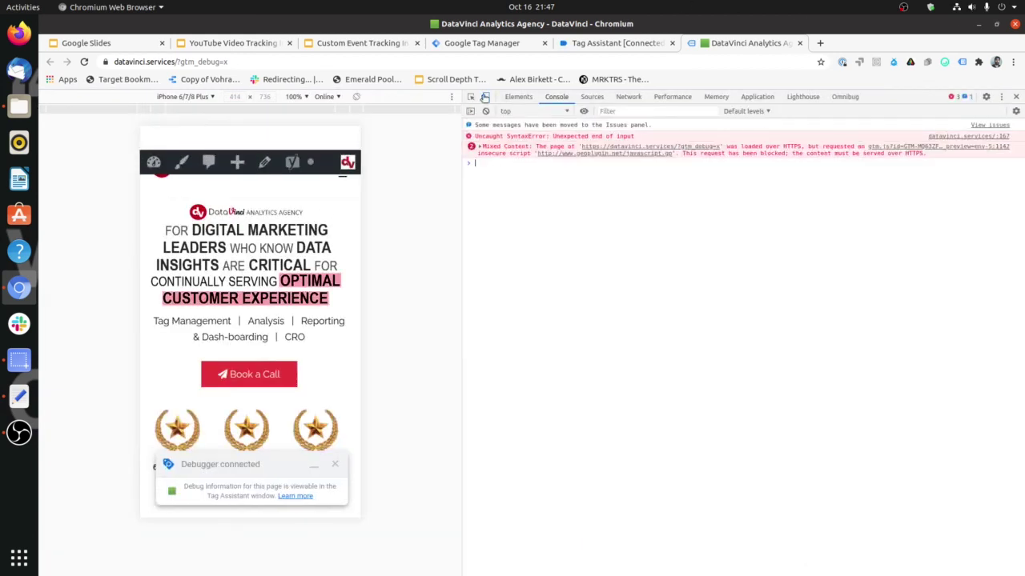
left_click(485, 96)
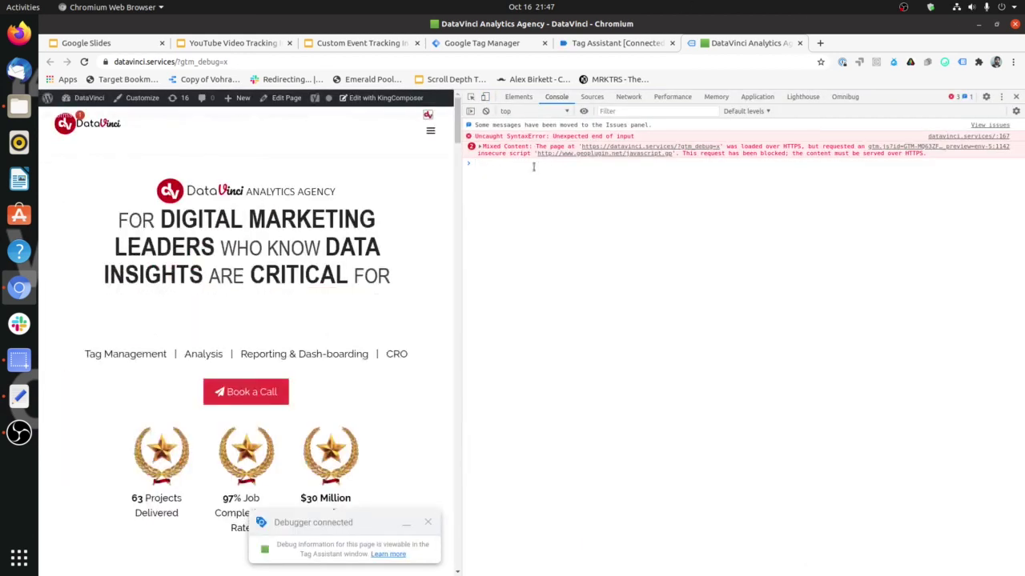
right_click(385, 206)
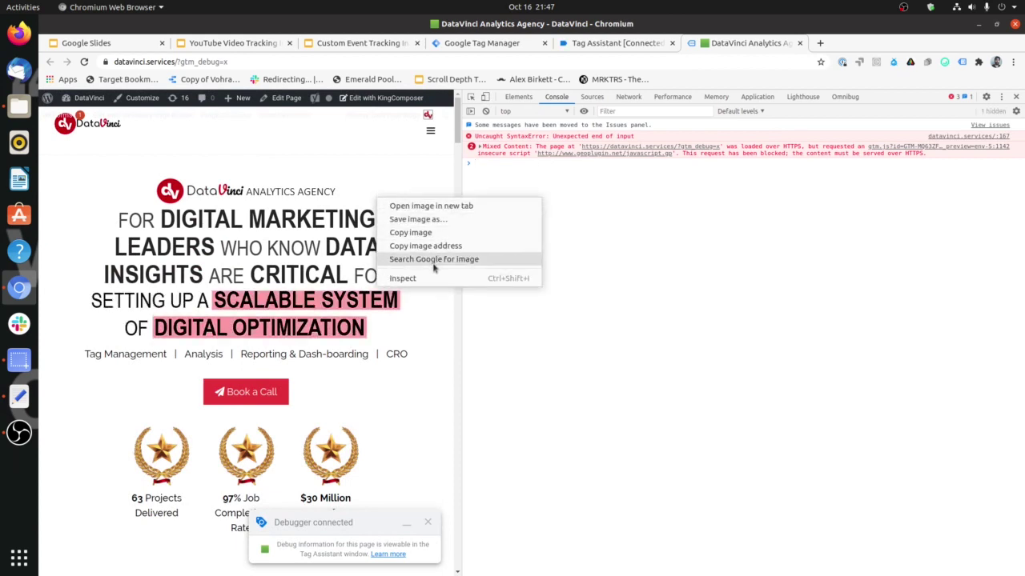
left_click(410, 411)
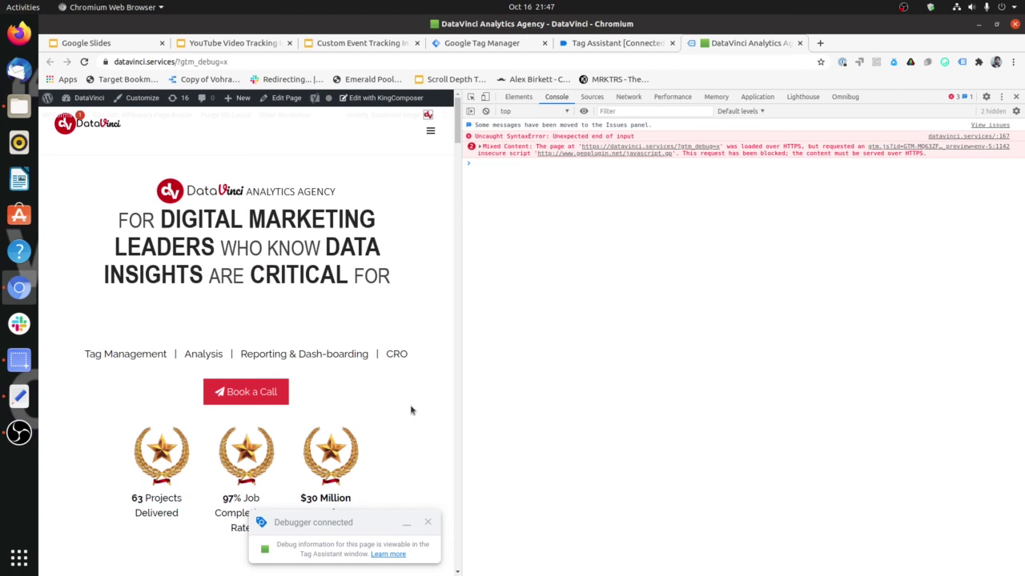
- View the website's page source and search it for "GTM" up to the Google Tag Manager container snippet
key("ctrl+u")
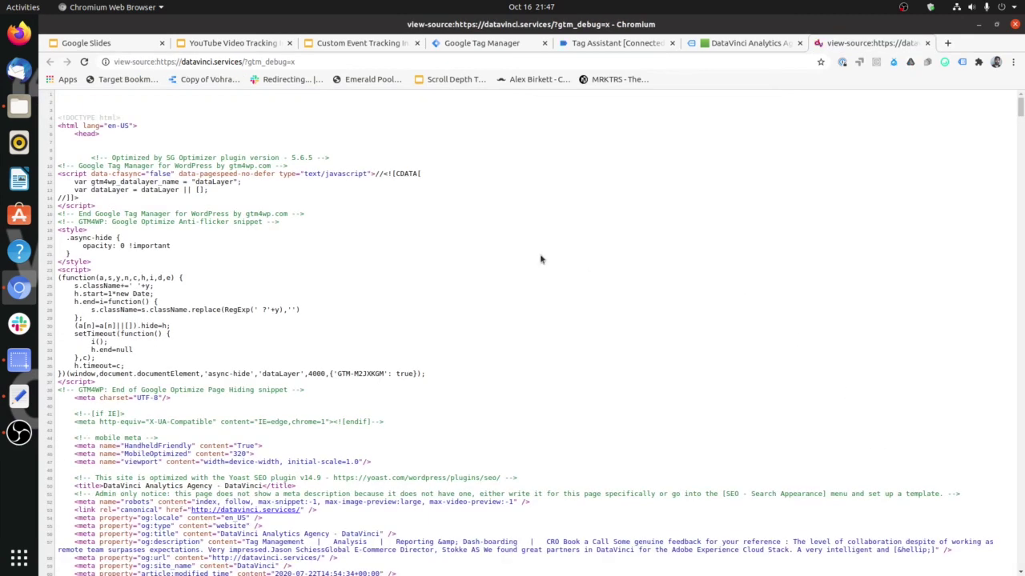
key("ctrl+f")
type("GTM")
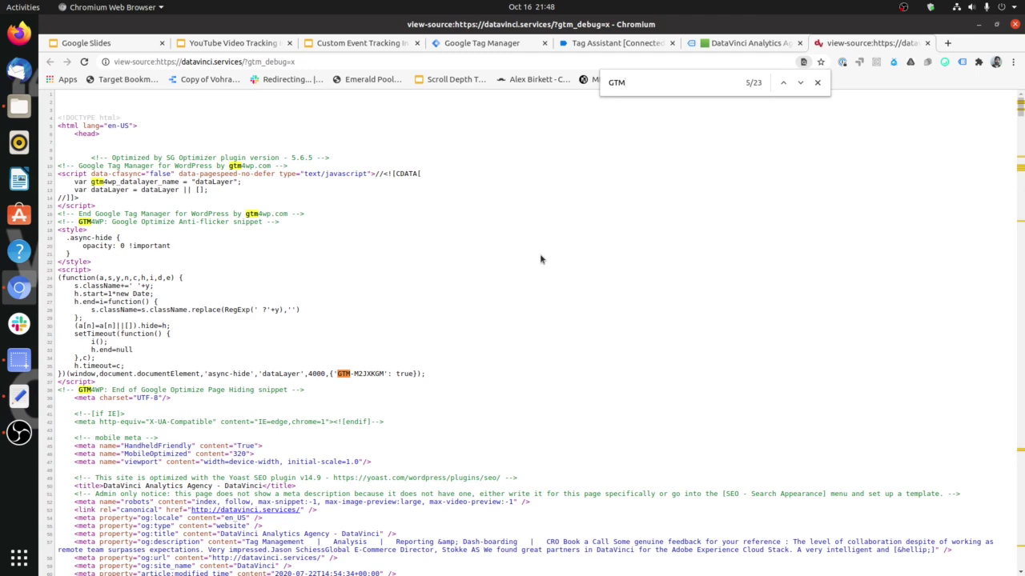
key("Return")
key("Return")
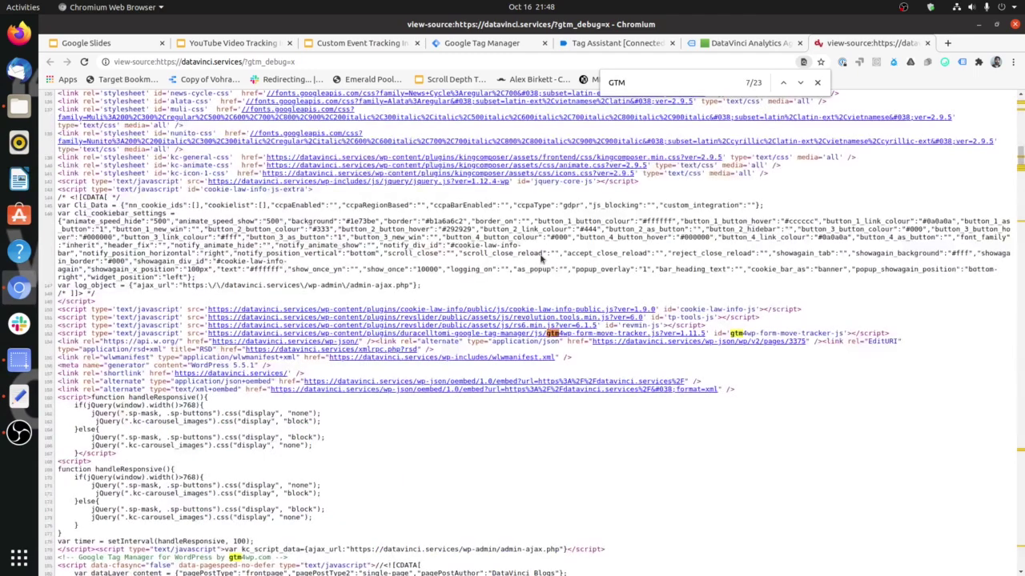
key("Return")
key("Return")
key("Return")
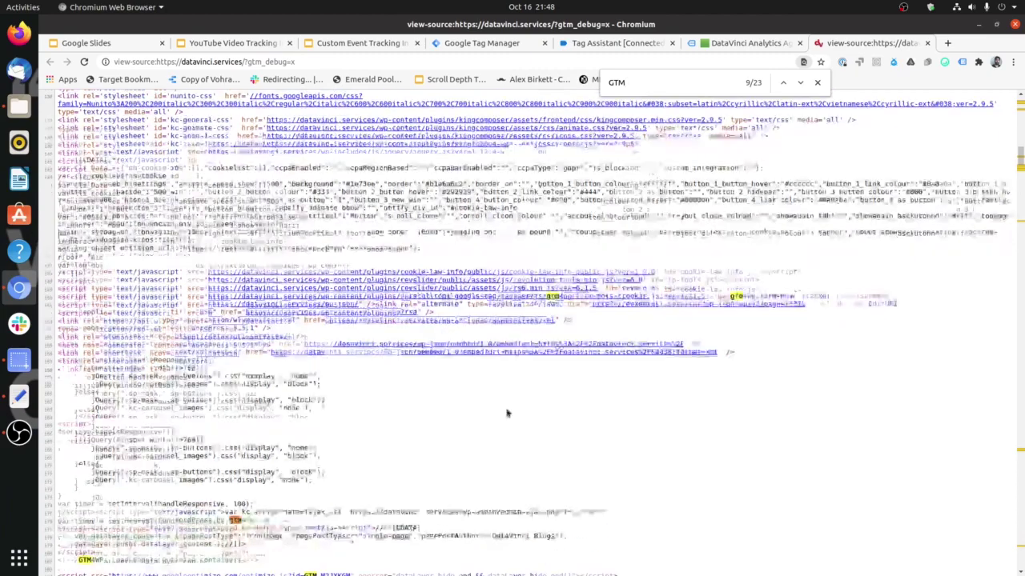
scroll(508, 415, "down", 3)
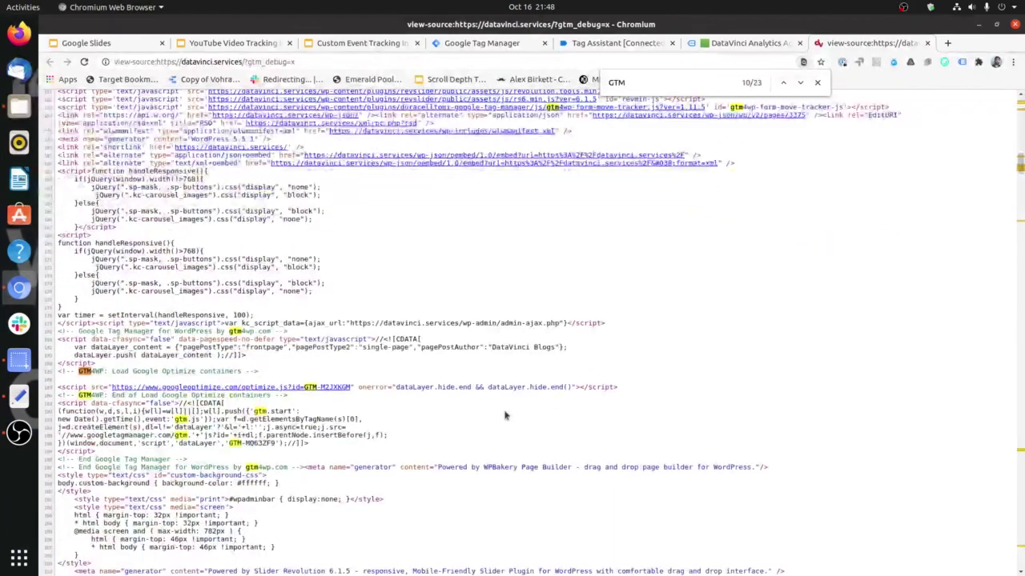
- Examine the container snippet's last line, highlighting its arguments and the dataLayer name
left_click_drag(67, 441, 284, 444)
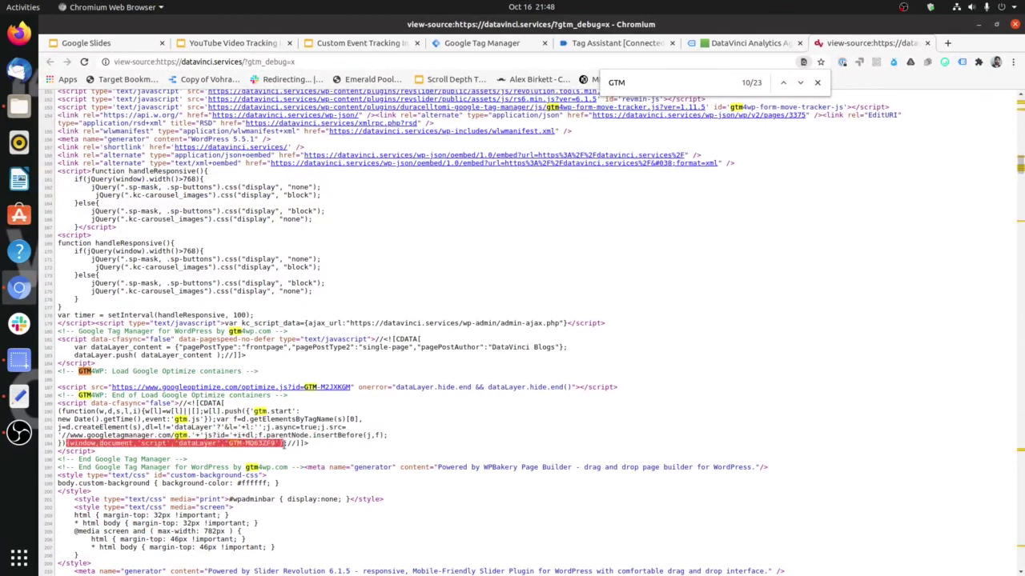
left_click(258, 455)
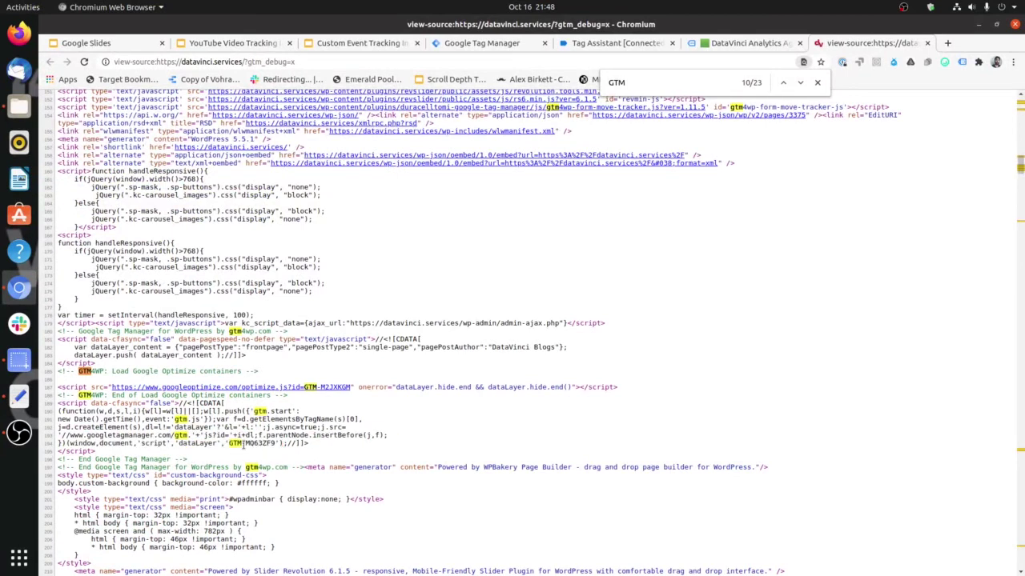
left_click_drag(178, 442, 217, 442)
- Evaluate dataLayer in the website's developer console and expand the resulting array to examine its entries
left_click(733, 42)
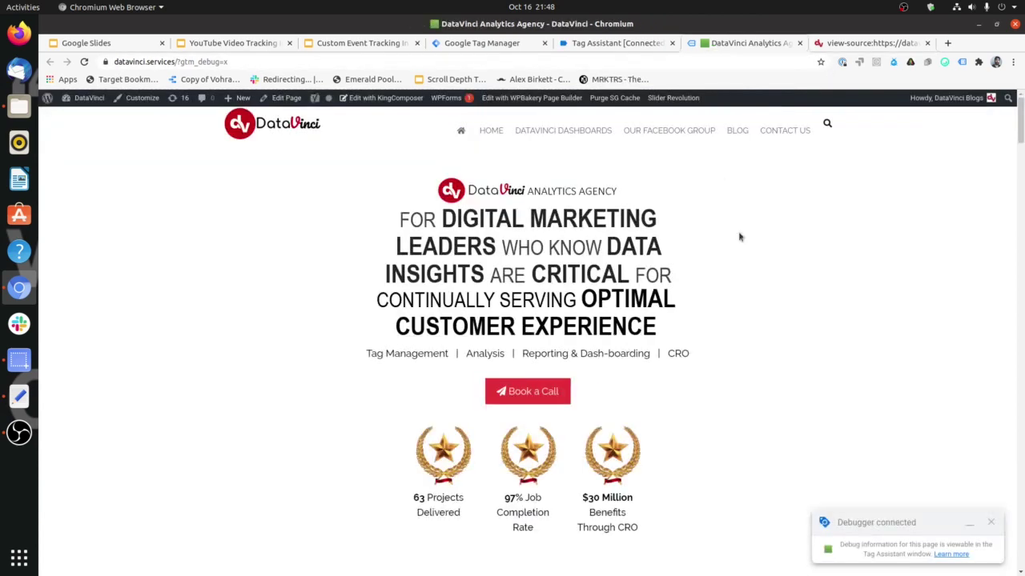
key("ctrl+shift+j")
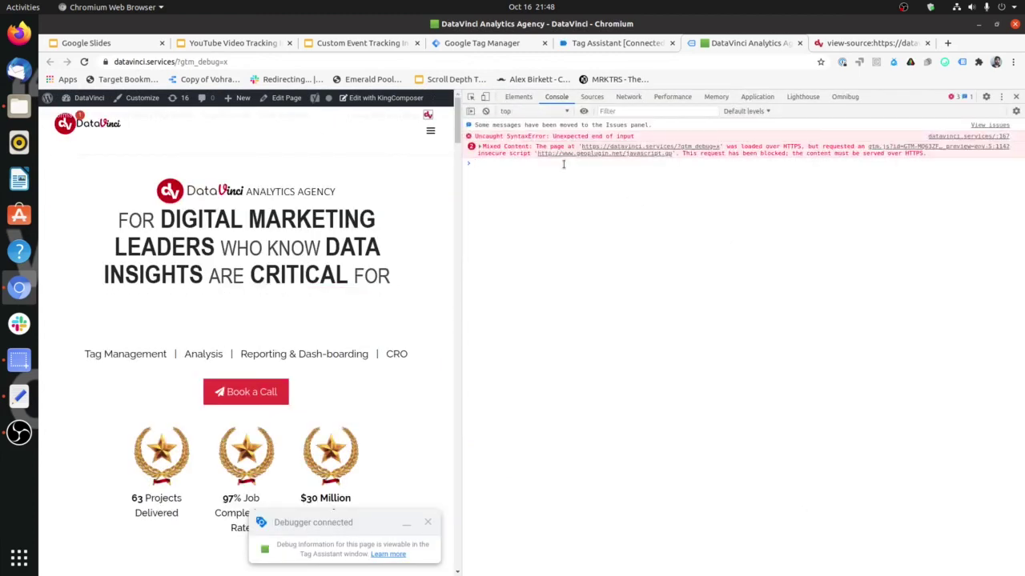
type("dataLayer")
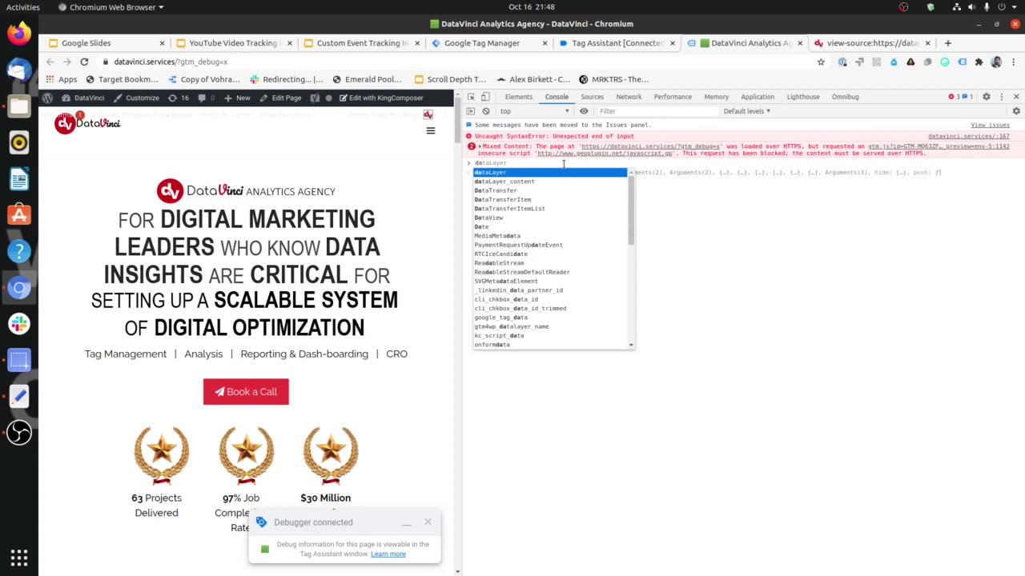
key("Return")
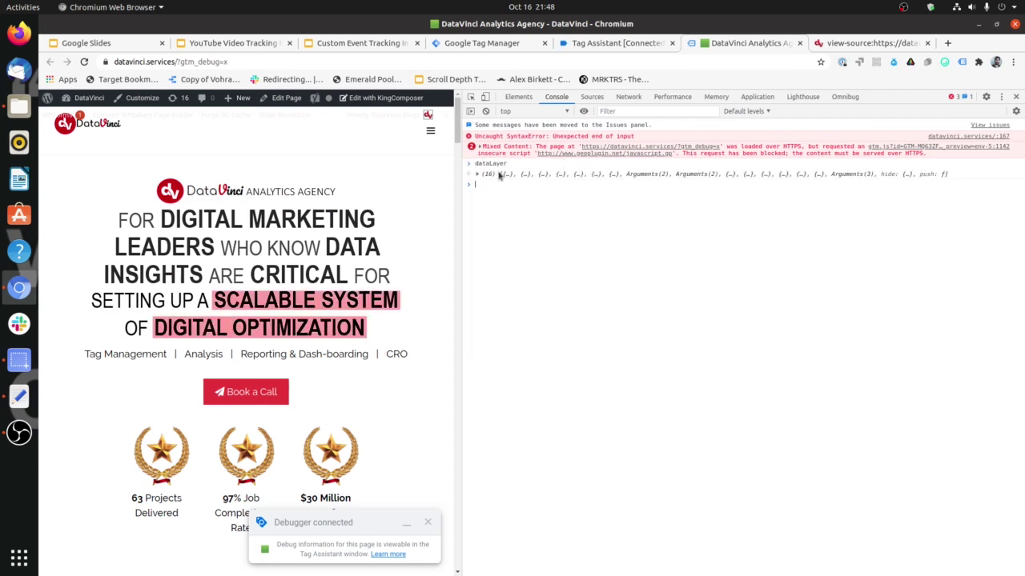
left_click(478, 174)
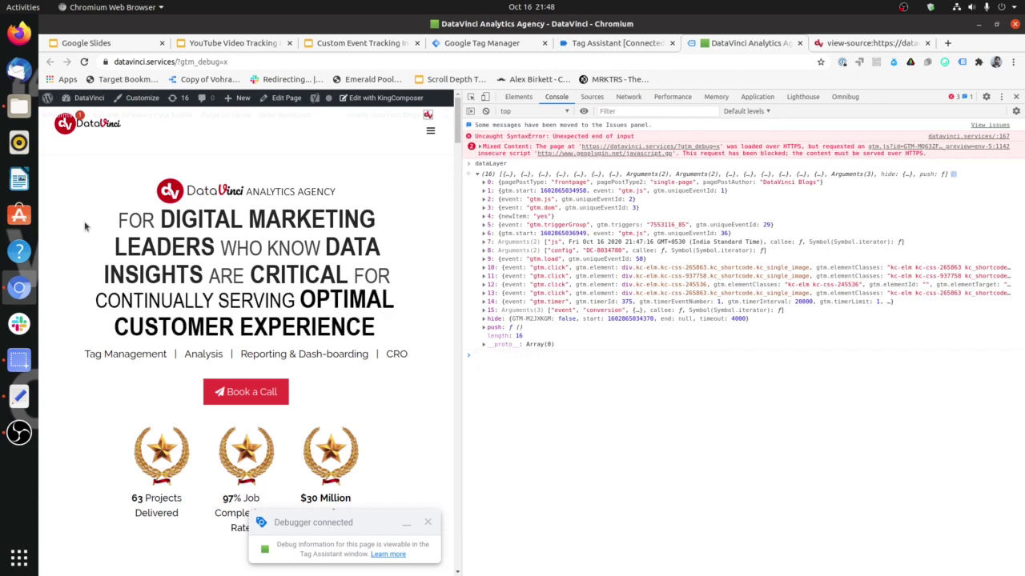
- Run dataLayer.push({event:'Awesome'}) in the website's console and inspect the Awesome event in Tag Assistant
type("dataLayer")
key("Return")
type("dataLayer.push")
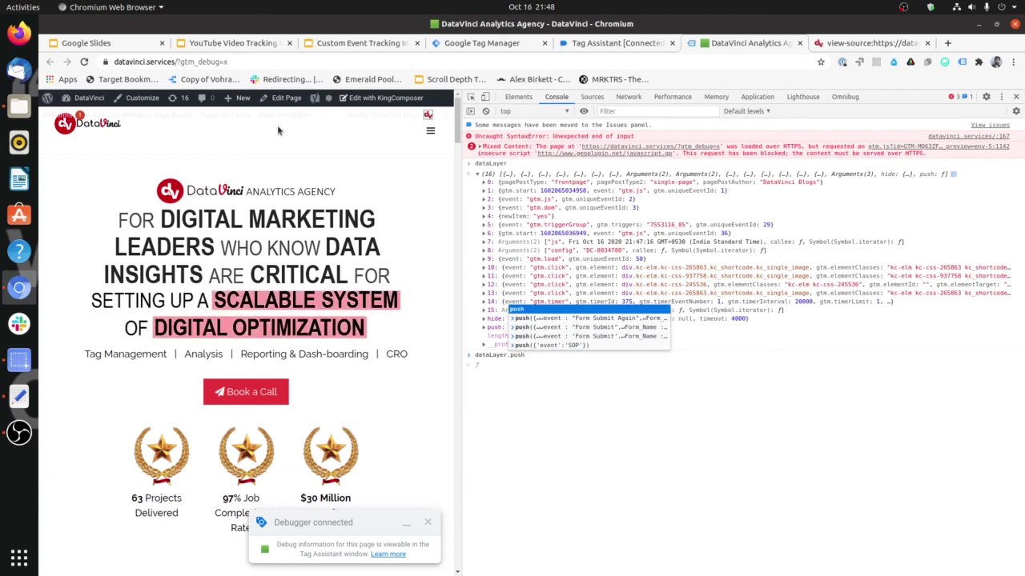
type("(")
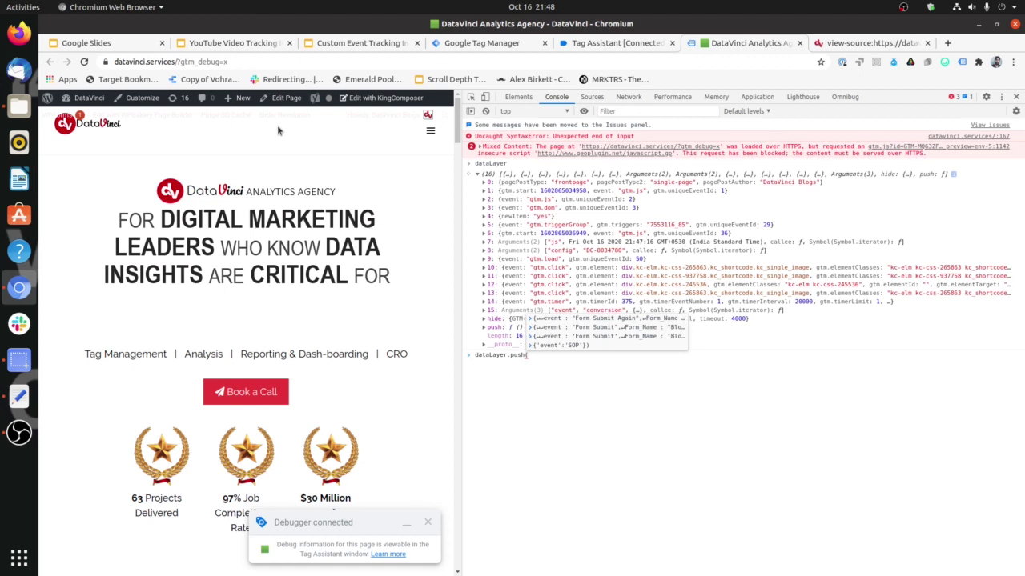
type("{")
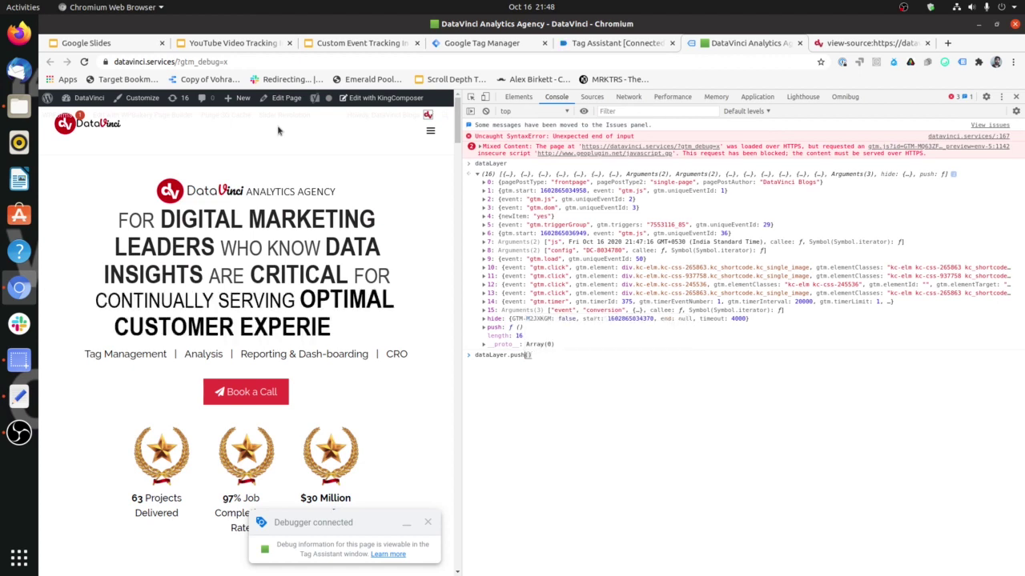
type("}")
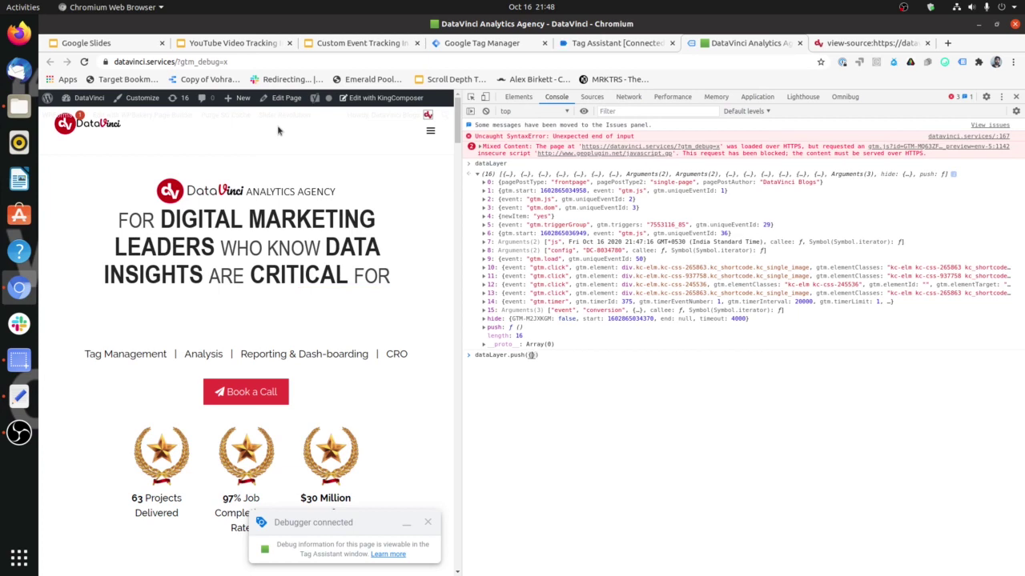
type("event:")
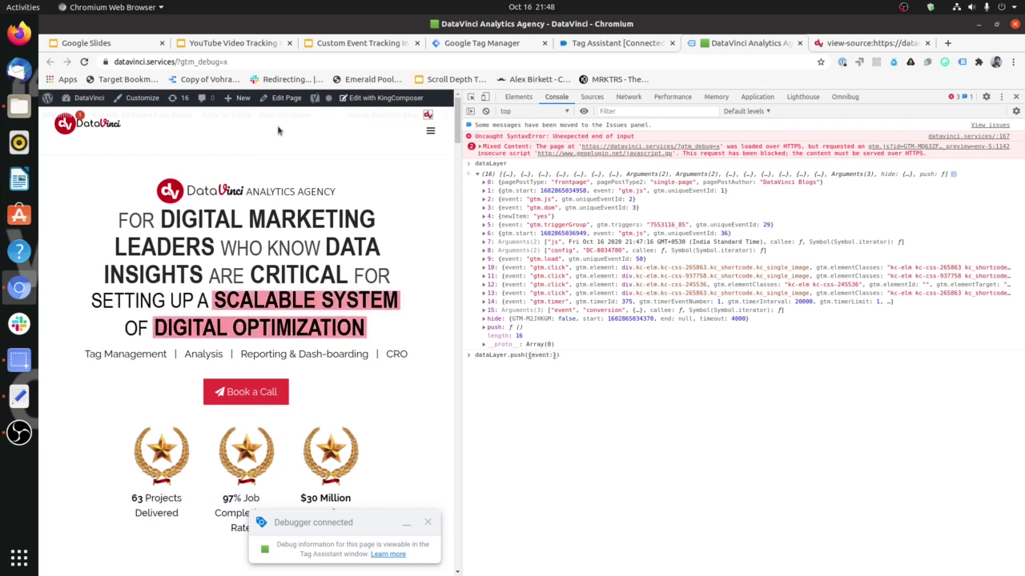
type("'")
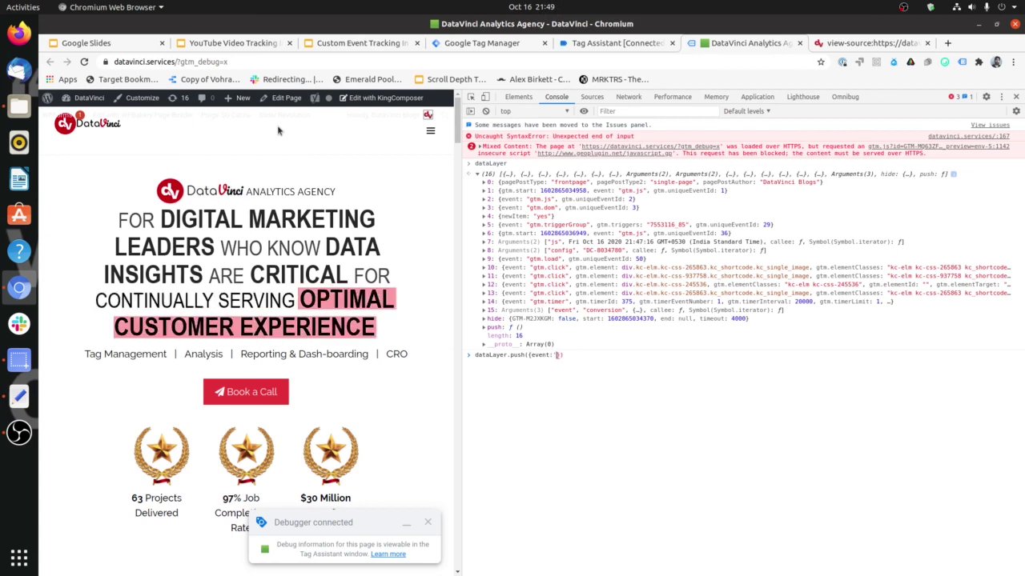
type("Awesome")
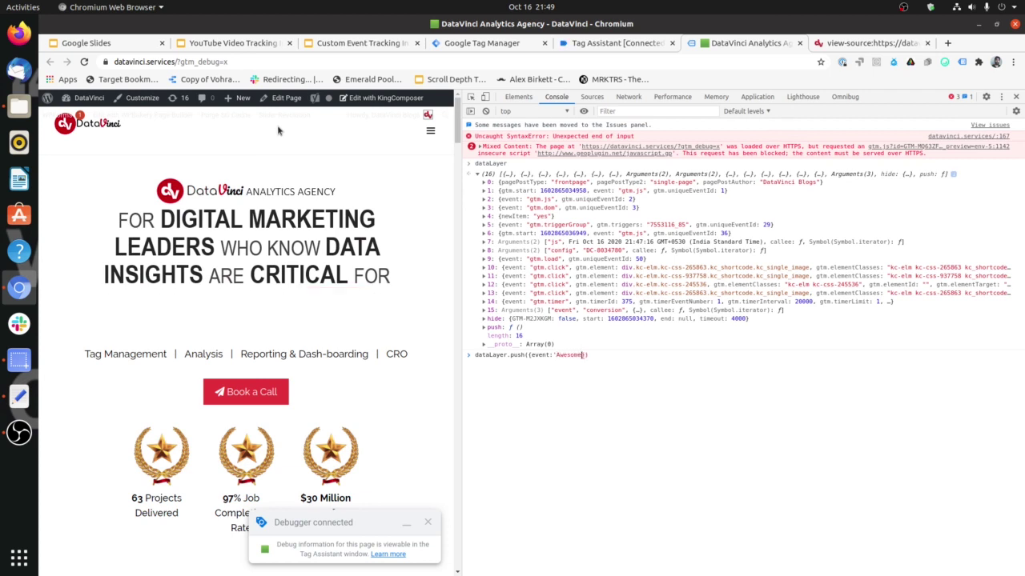
key("Return")
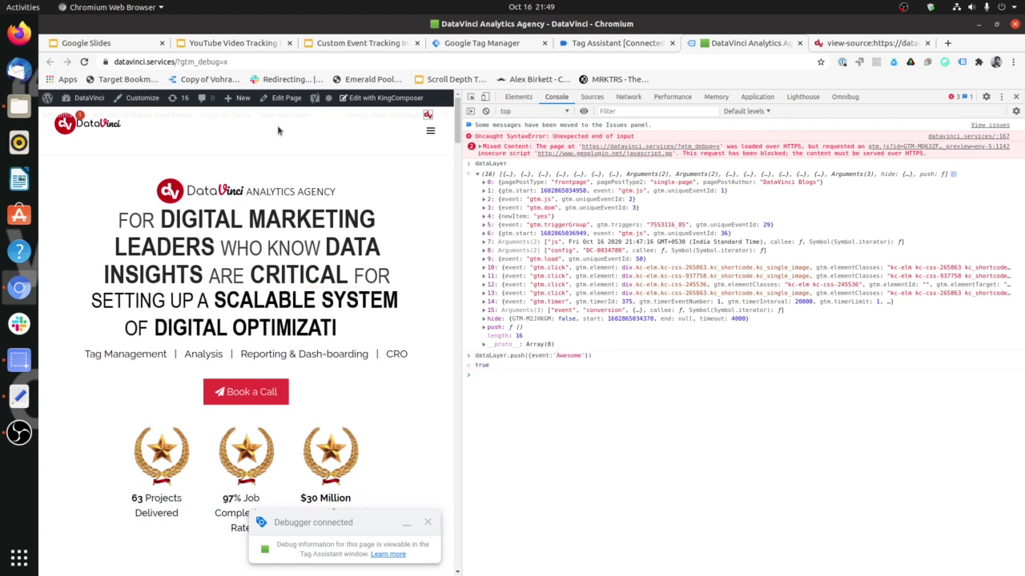
left_click(610, 43)
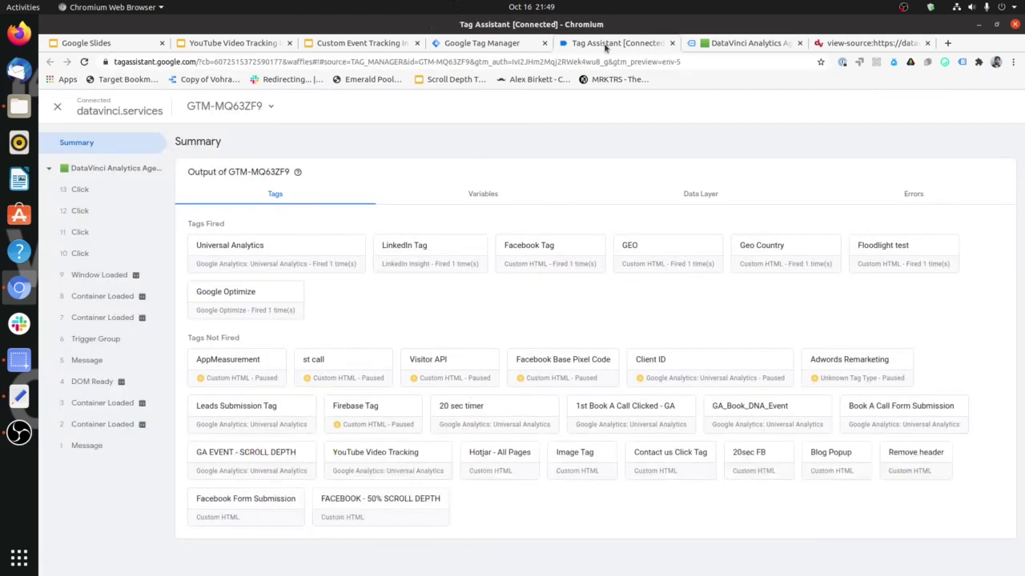
left_click(127, 194)
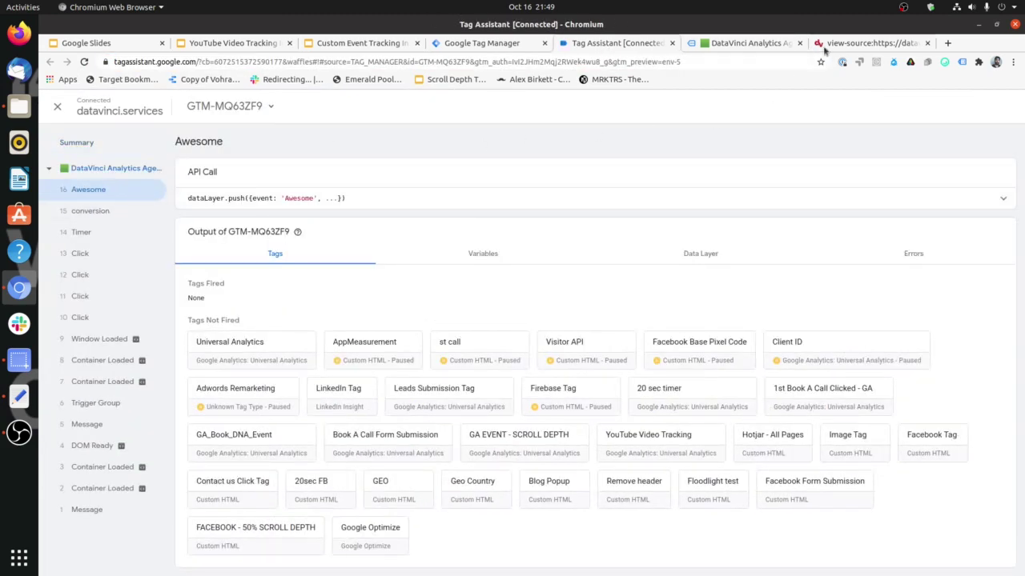
- Run dataLayer.push({event:'Batman'}) in the website's console by editing the previous command, and inspect the Batman event in Tag Assistant
left_click(773, 44)
key("Up")
key("Left")
key("Left")
key("Left")
key("BackSpace")
key("BackSpace")
key("BackSpace")
key("BackSpace")
key("BackSpace")
key("BackSpace")
type("B")
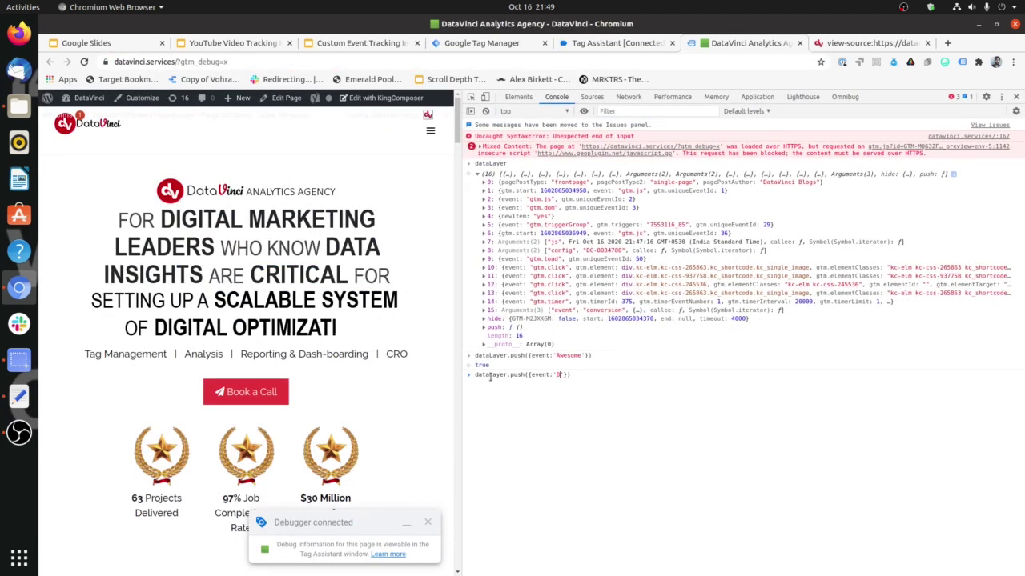
type("atman")
key("Return")
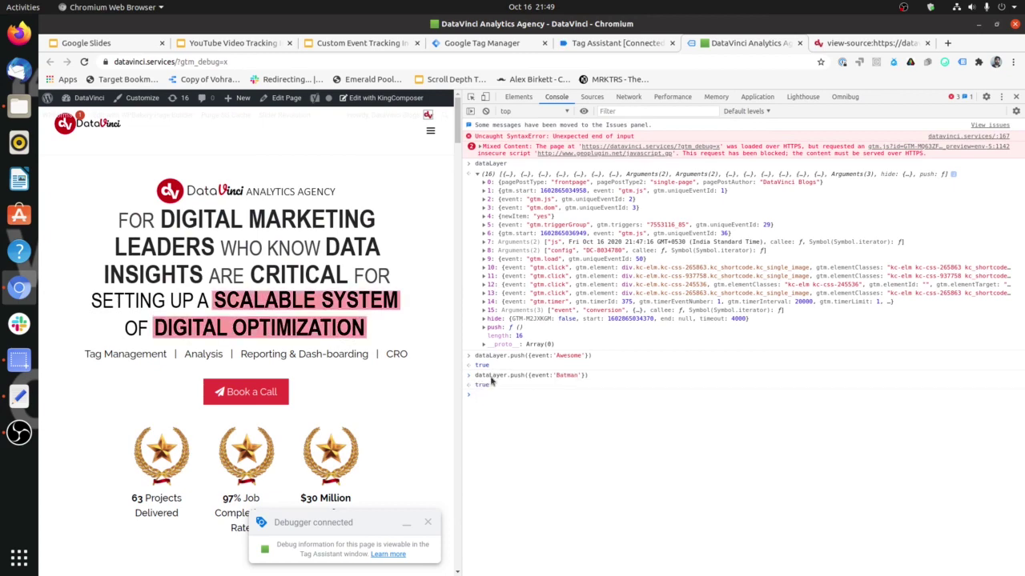
left_click(613, 42)
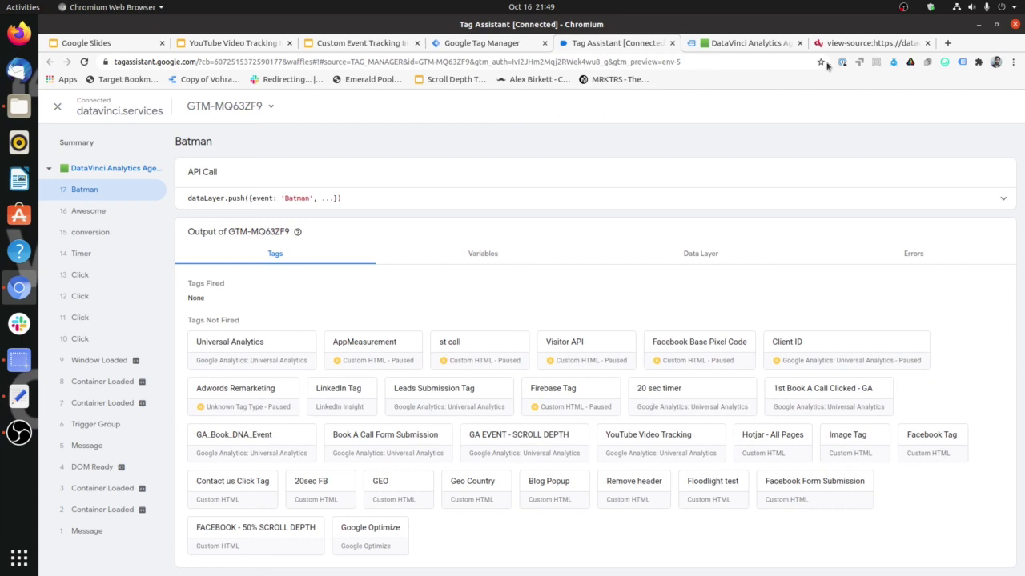
- Compare the Awesome and Batman events in Tag Assistant with the push commands in the website's console
left_click(748, 42)
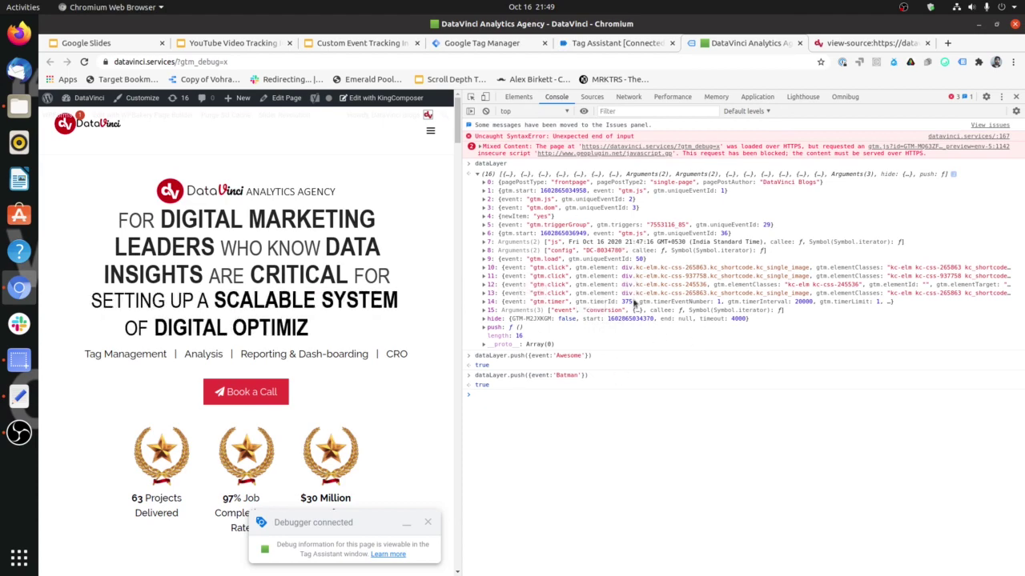
left_click(590, 47)
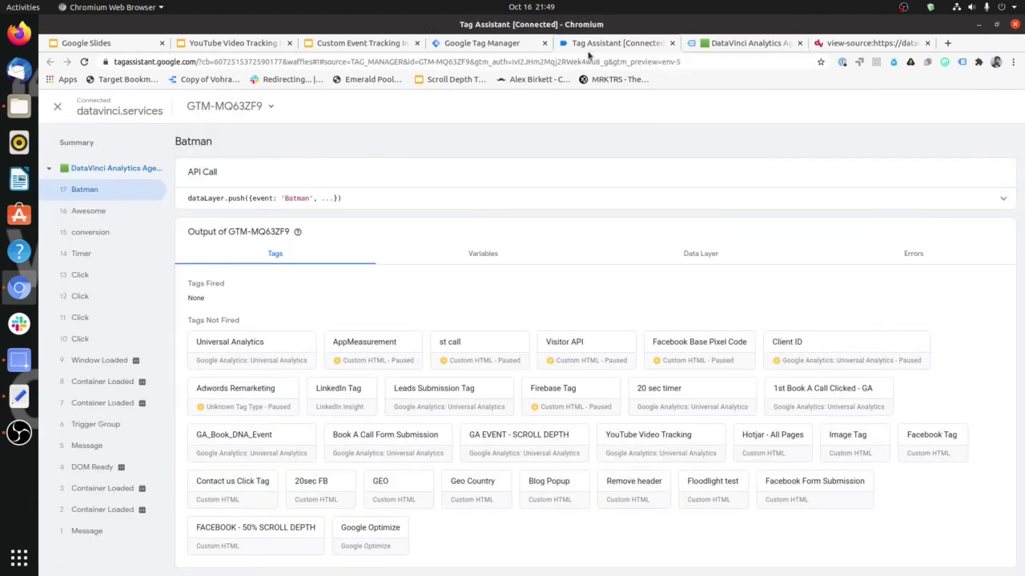
left_click(135, 211)
left_click(128, 188)
- Run dataLayer.push({event:'Batman',Info:'Hungry'}) in the website's console by extending the previous Batman command
left_click(729, 46)
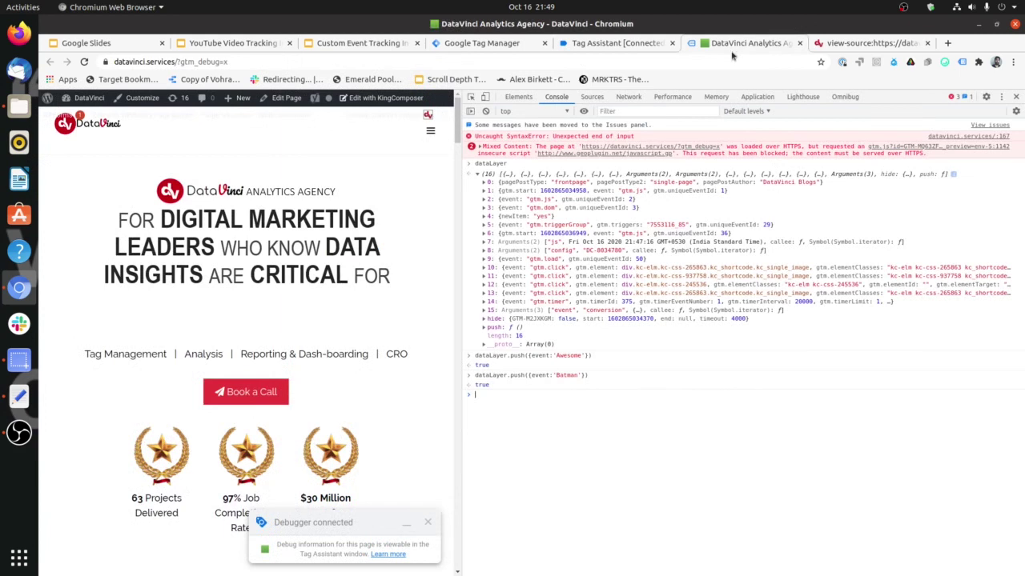
key("Up")
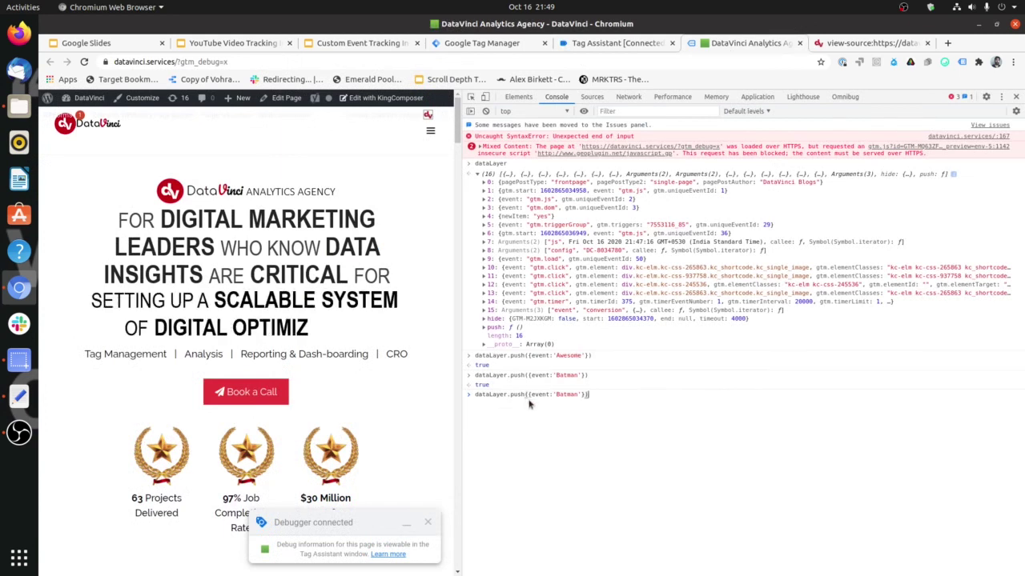
type(",")
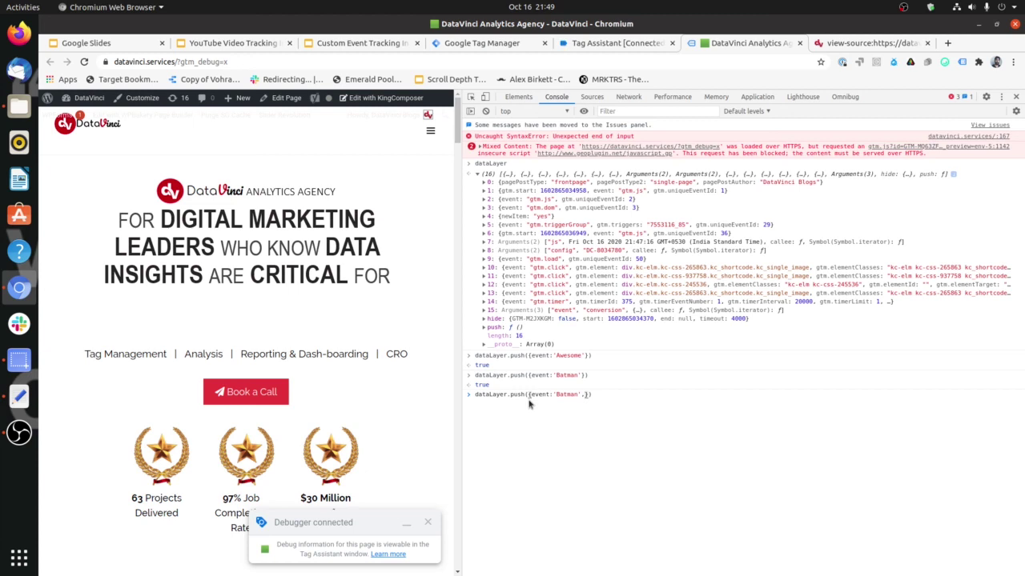
type("Info")
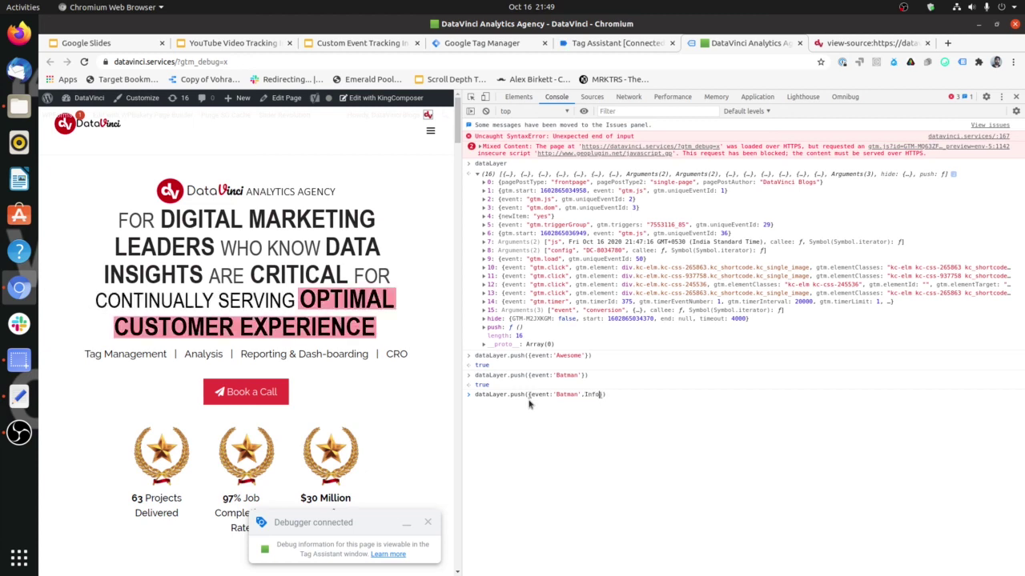
type(":")
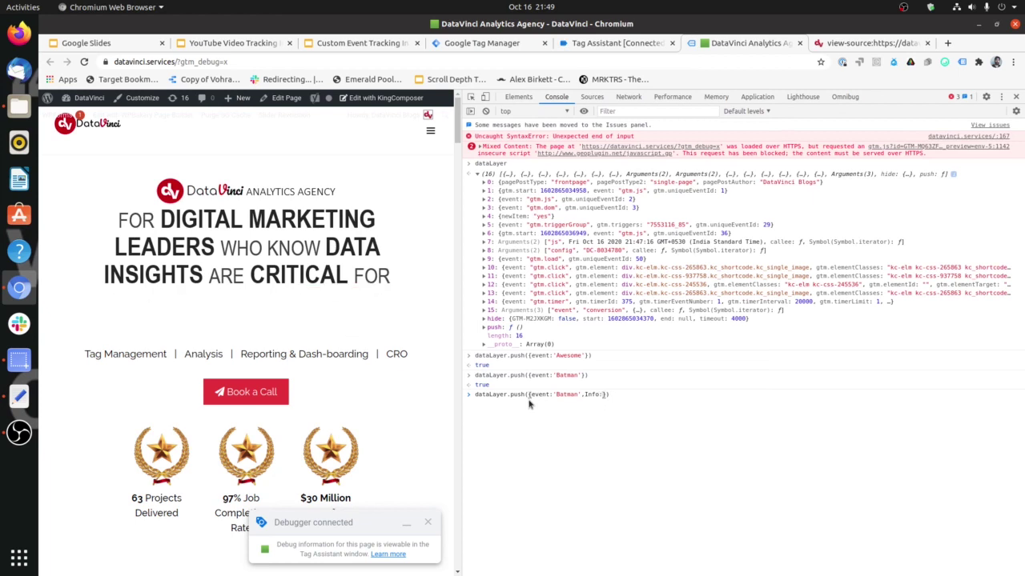
type("'")
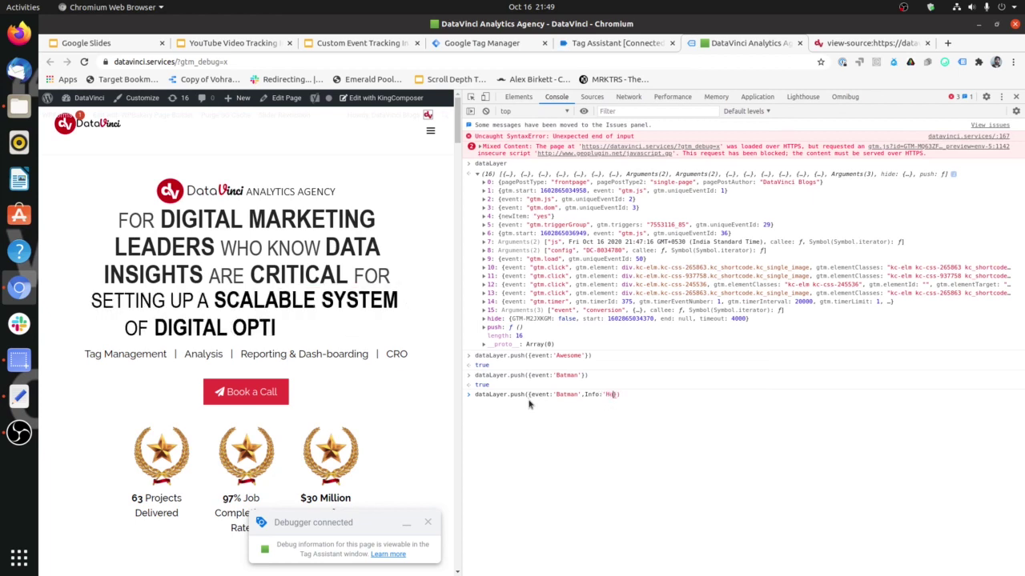
type("Hungry")
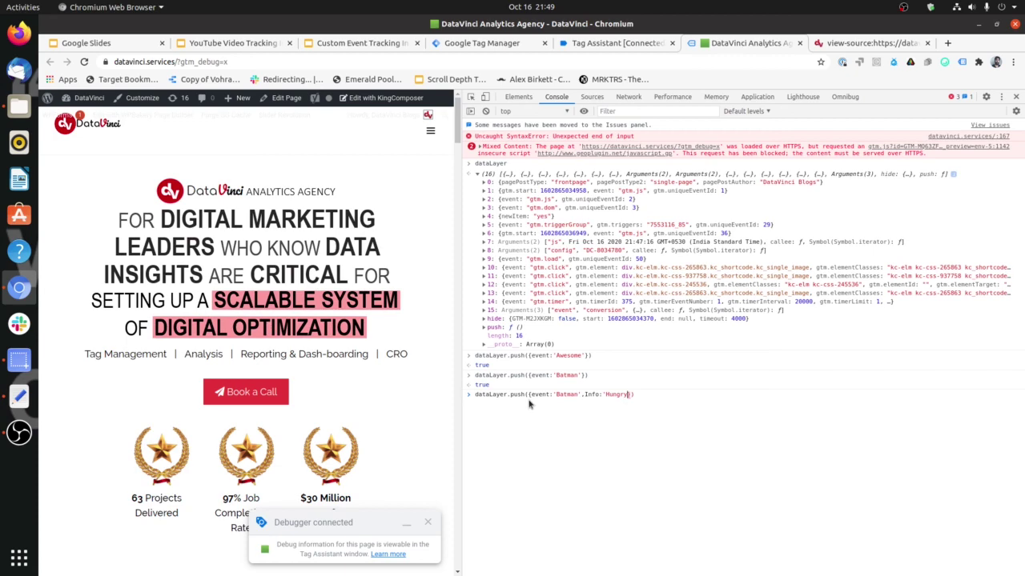
key("Return")
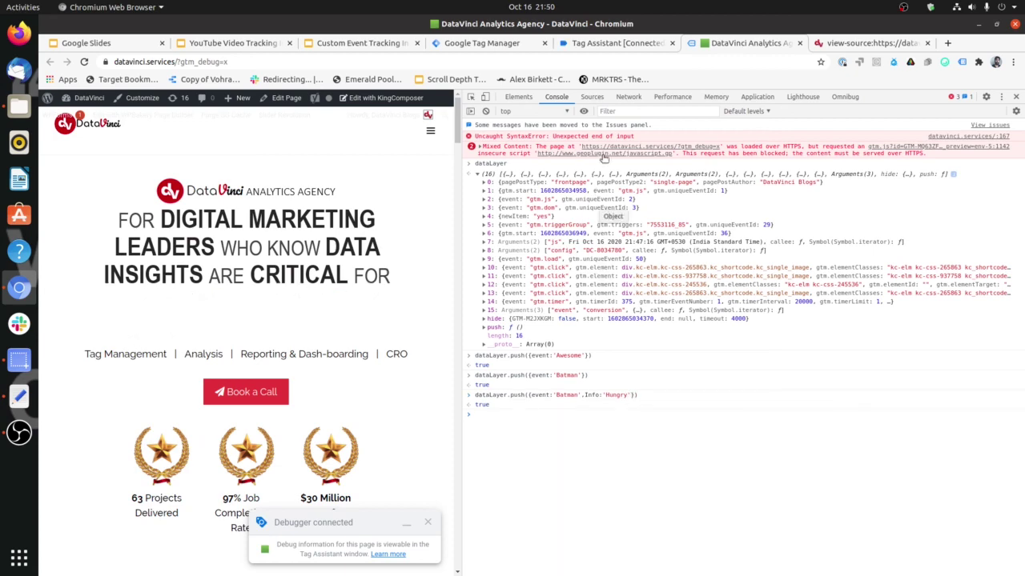
- Inspect the Data Layer values of the newest Batman event in Tag Assistant and highlight the Info value
left_click(604, 45)
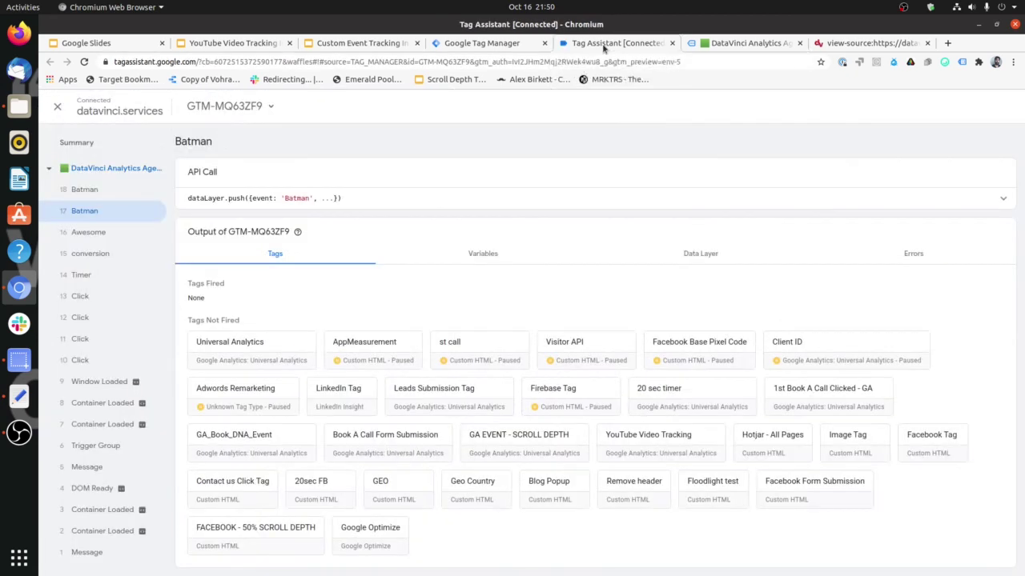
left_click(91, 197)
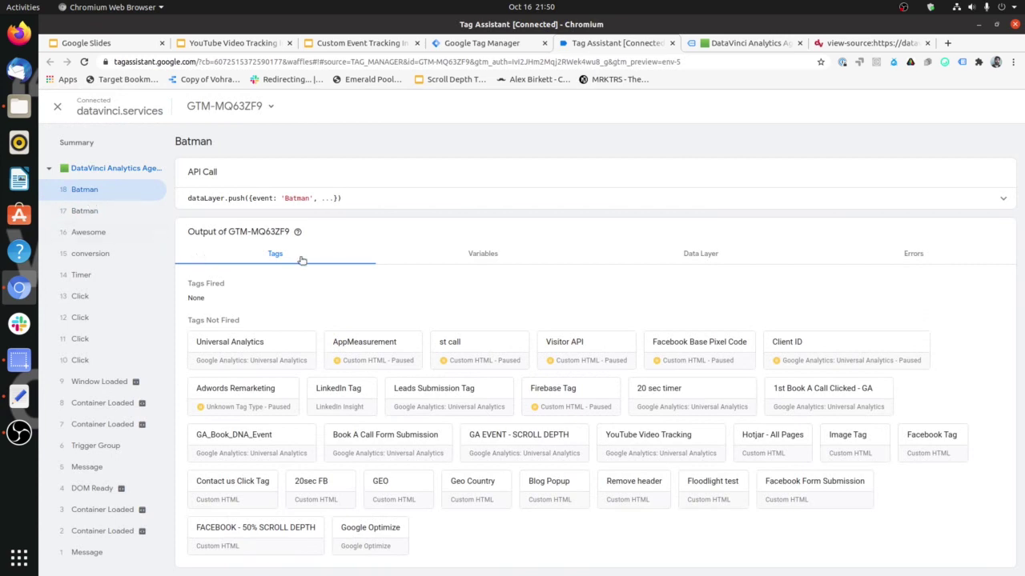
left_click(688, 255)
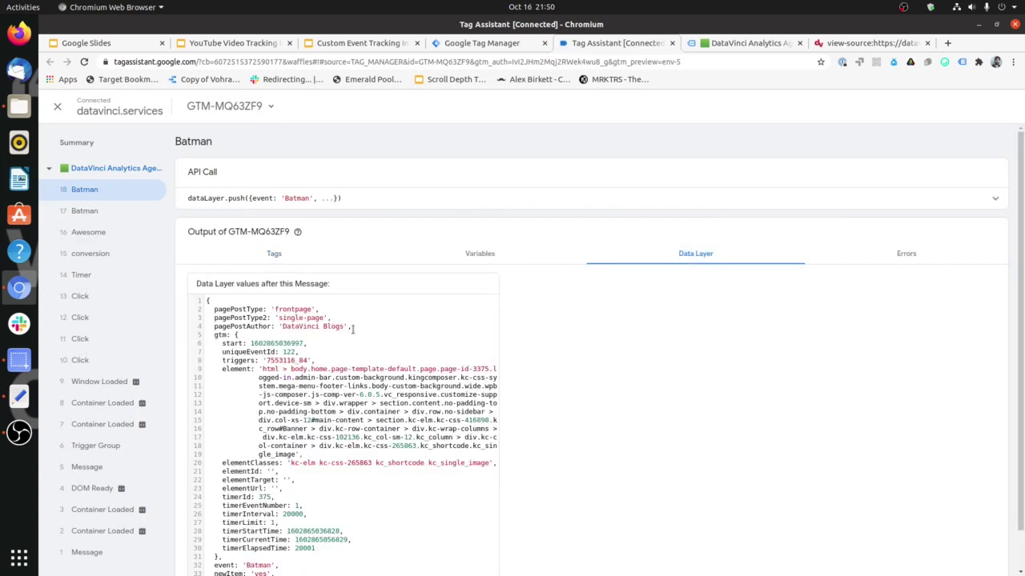
scroll(257, 330, "down", 1)
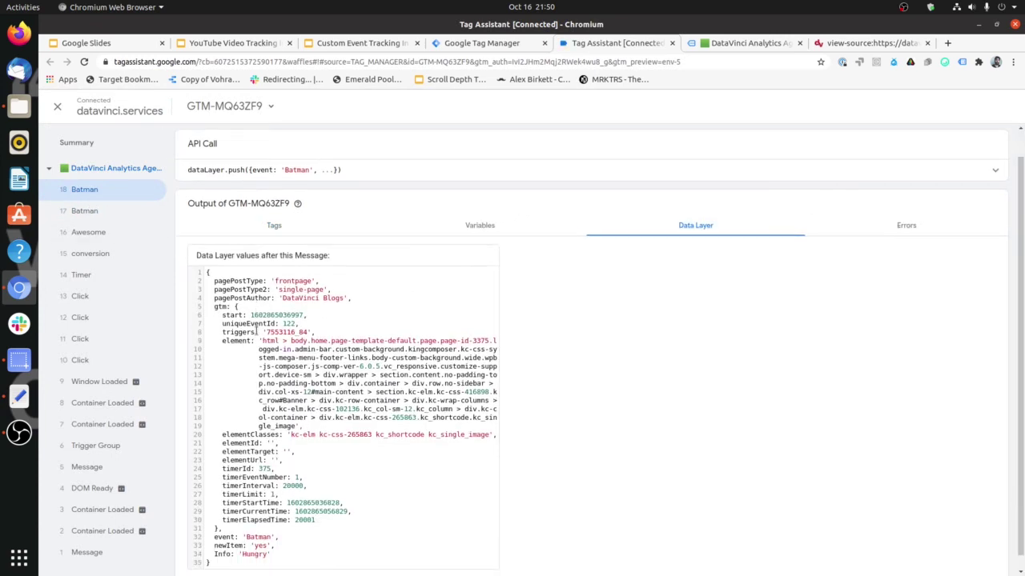
scroll(257, 330, "down", 1)
left_click_drag(272, 541, 236, 540)
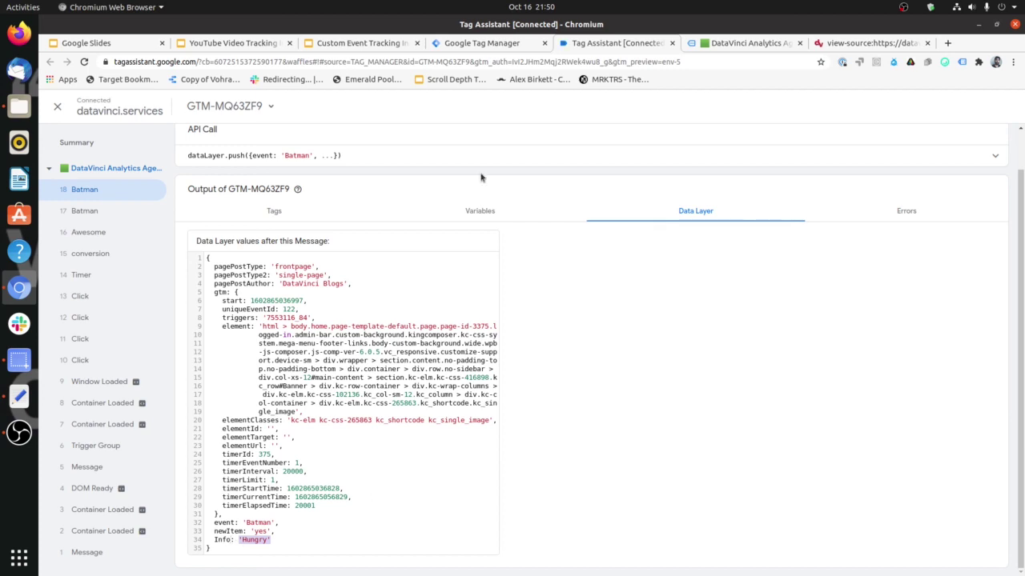
- Create a user-defined Data Layer Variable in Google Tag Manager with the Data Layer Variable Name Info
left_click(491, 48)
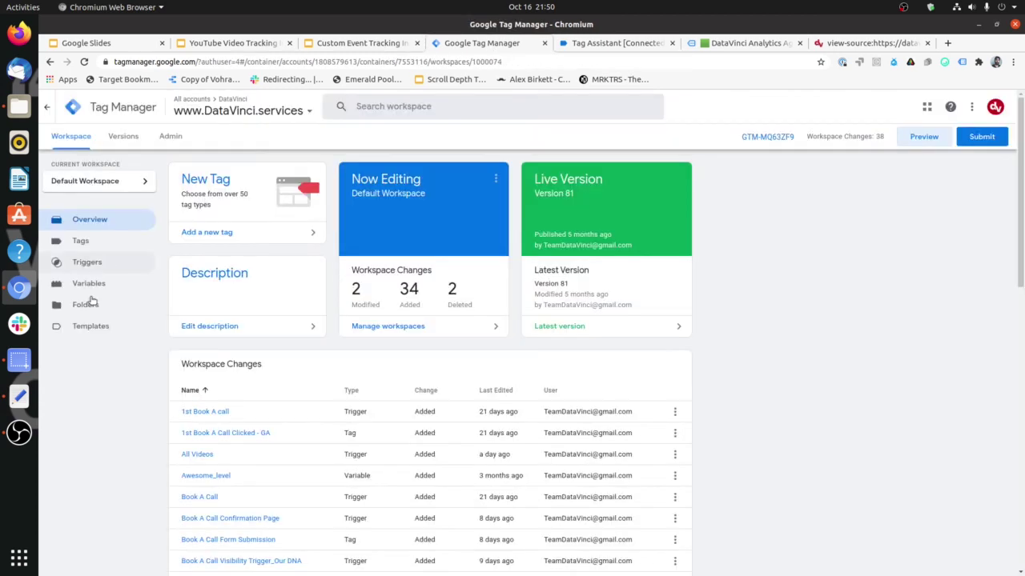
left_click(89, 284)
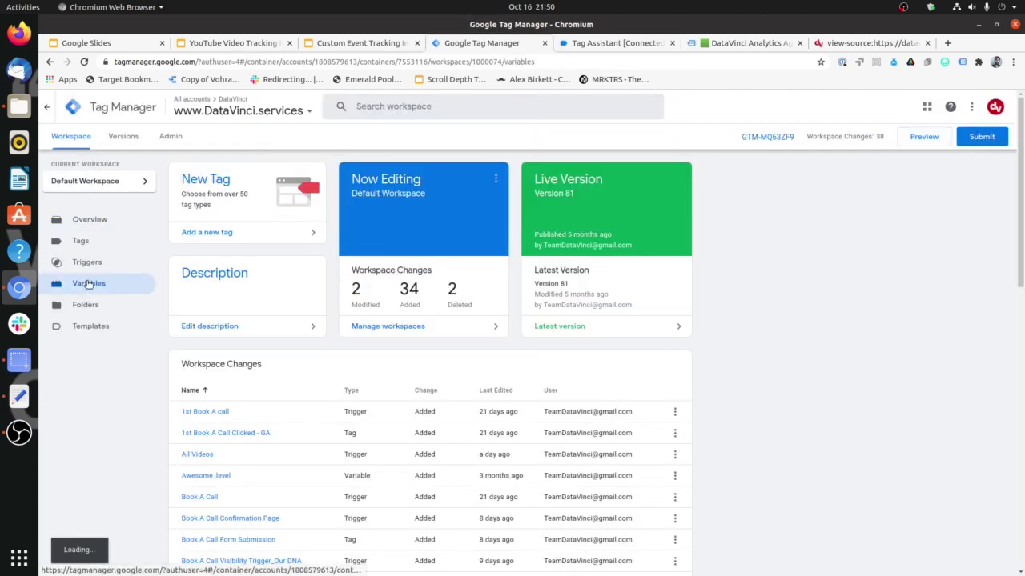
scroll(643, 444, "down", 10)
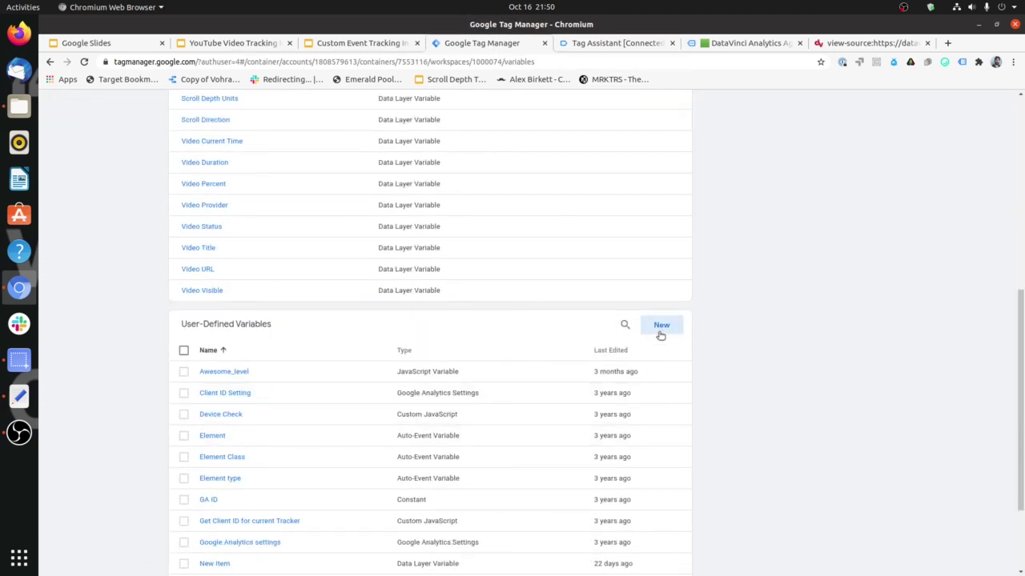
left_click(661, 335)
left_click(485, 206)
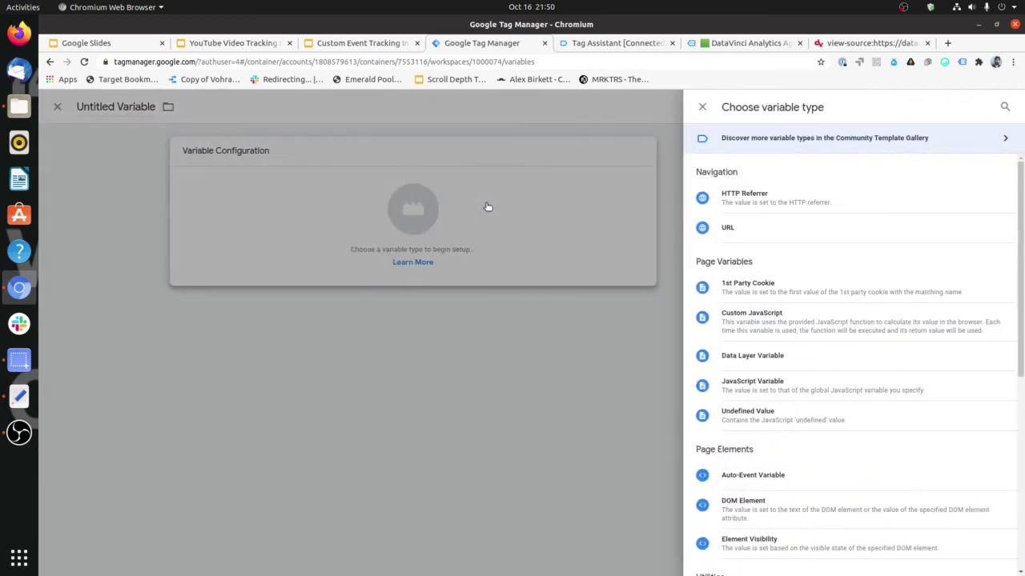
left_click(720, 352)
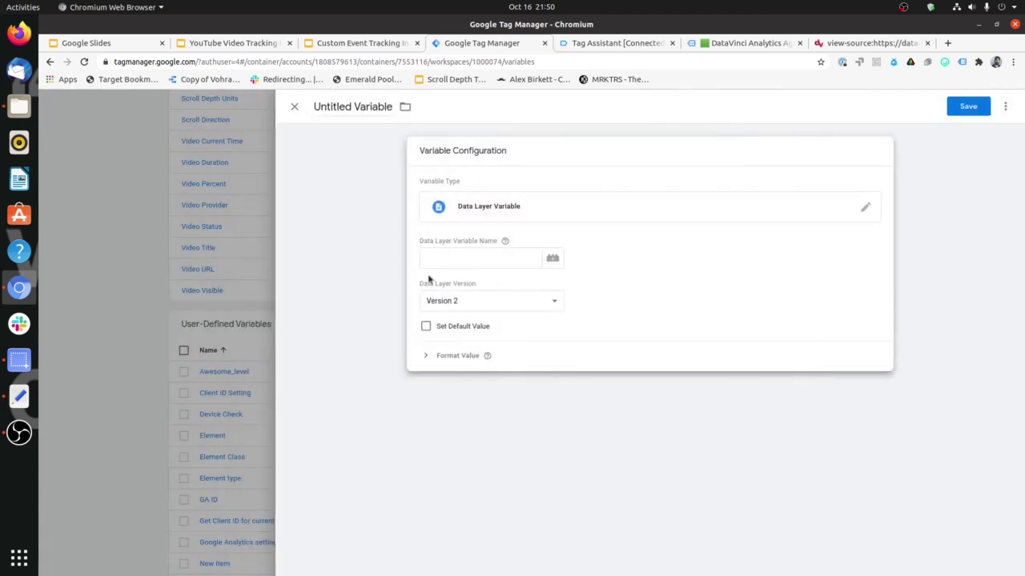
left_click(423, 258)
type("Info")
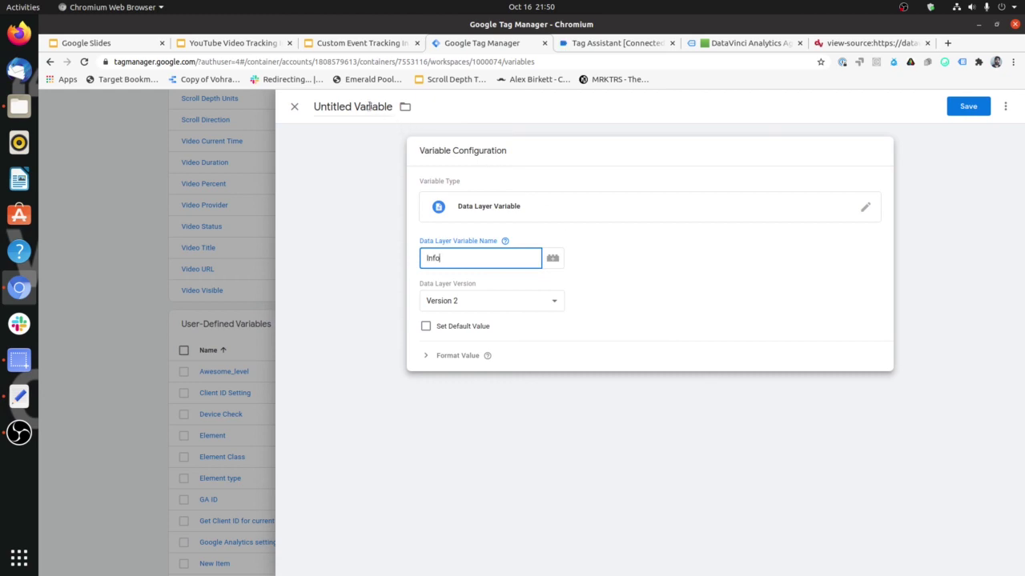
- Name the new variable "Info test" and save it
left_click(367, 106)
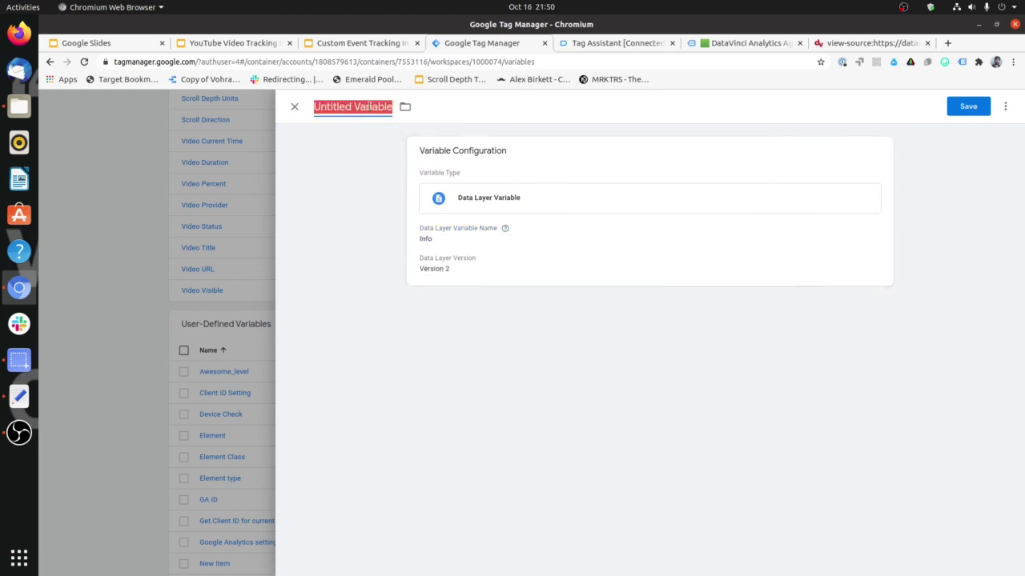
key("BackSpace")
type("Info")
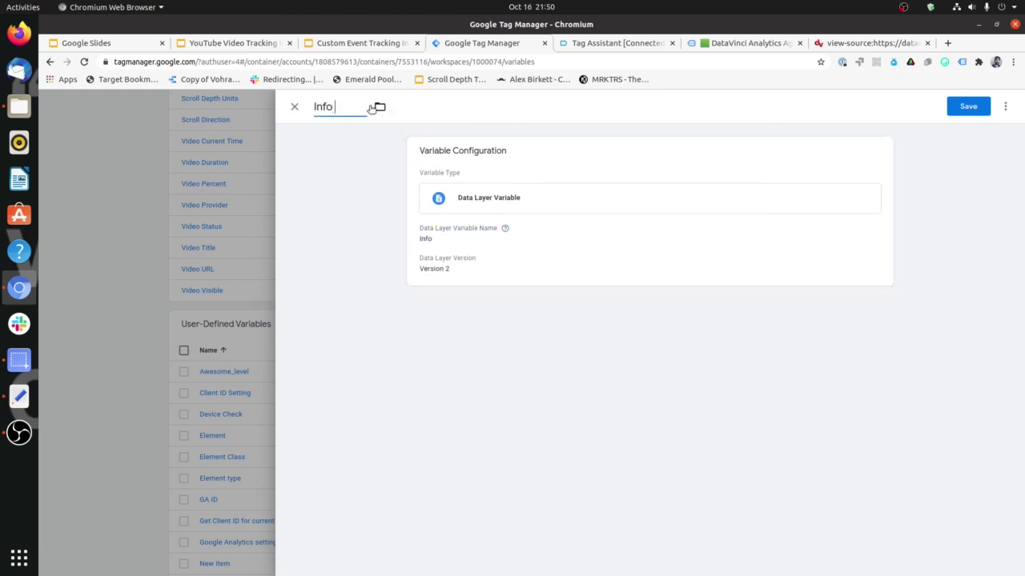
type(" test")
left_click(955, 112)
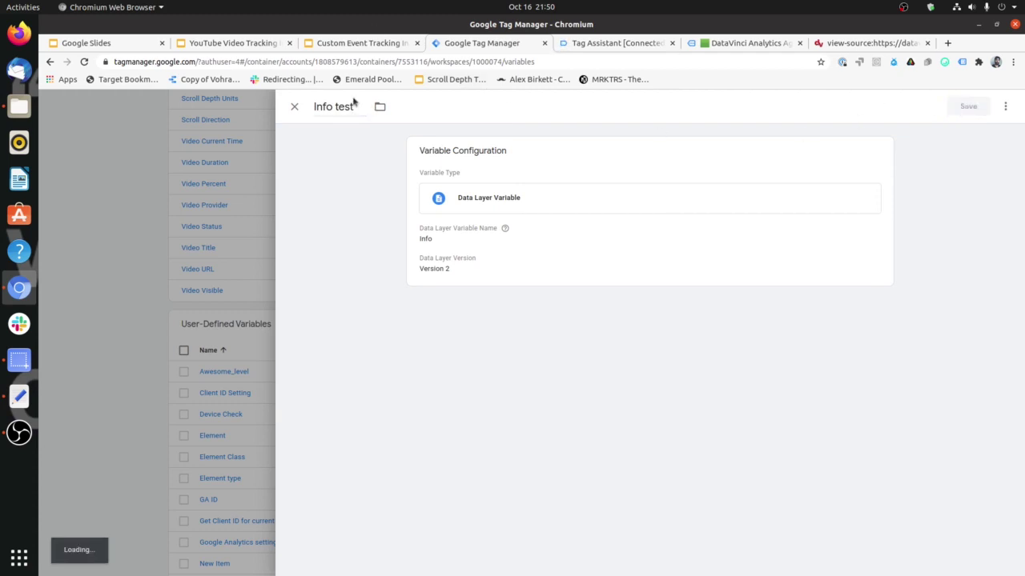
- Look over the website's home page and highlight the Batman push command containing Info in its console
left_click(570, 46)
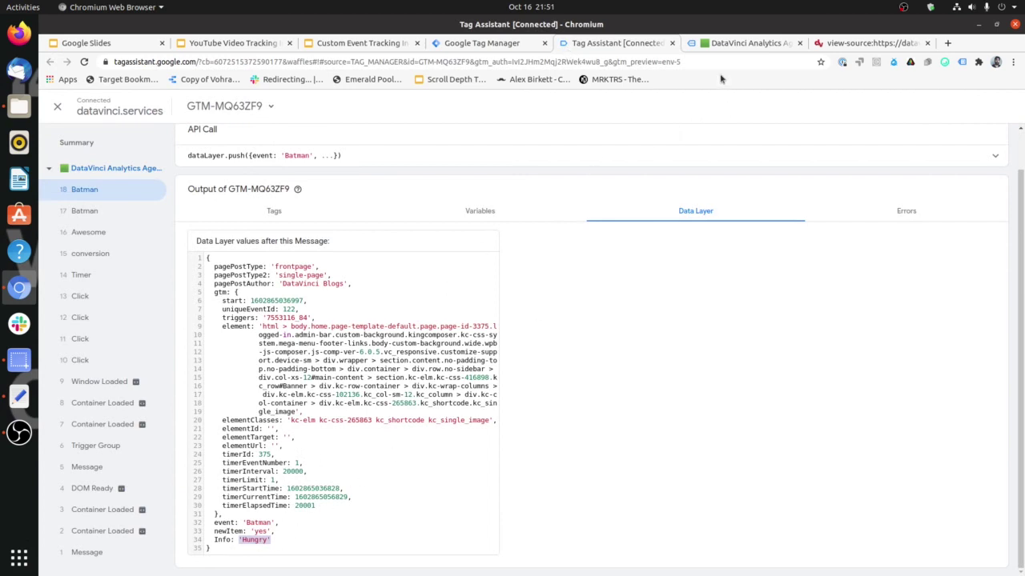
left_click(718, 48)
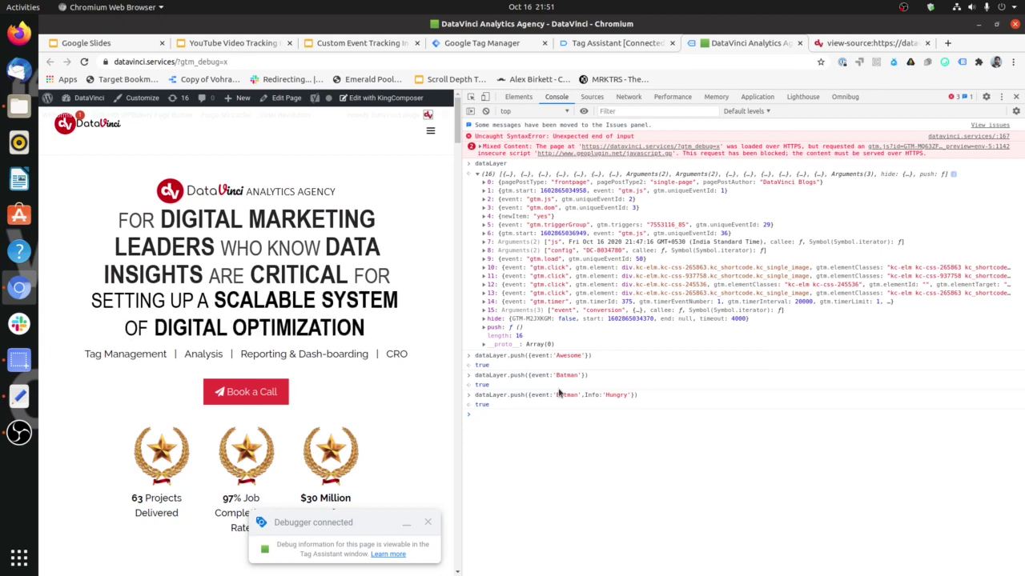
scroll(411, 259, "down", 10)
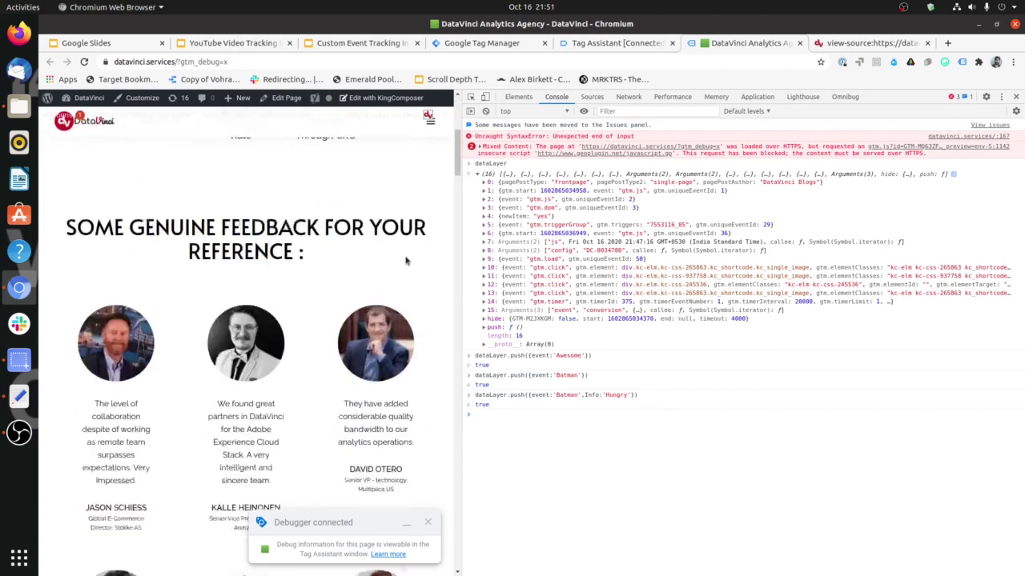
scroll(406, 260, "down", 5)
scroll(405, 260, "up", 10)
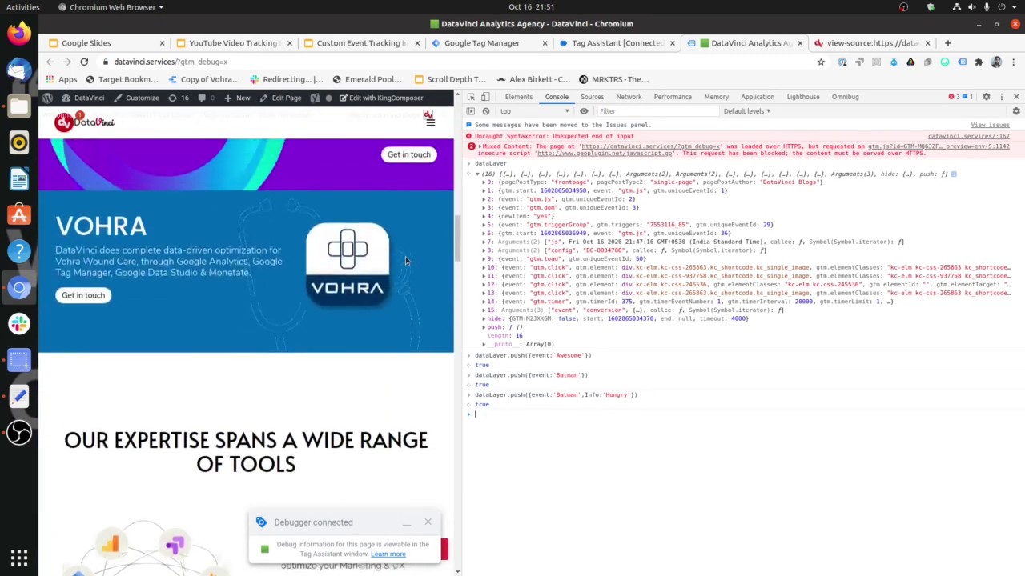
scroll(405, 260, "up", 5)
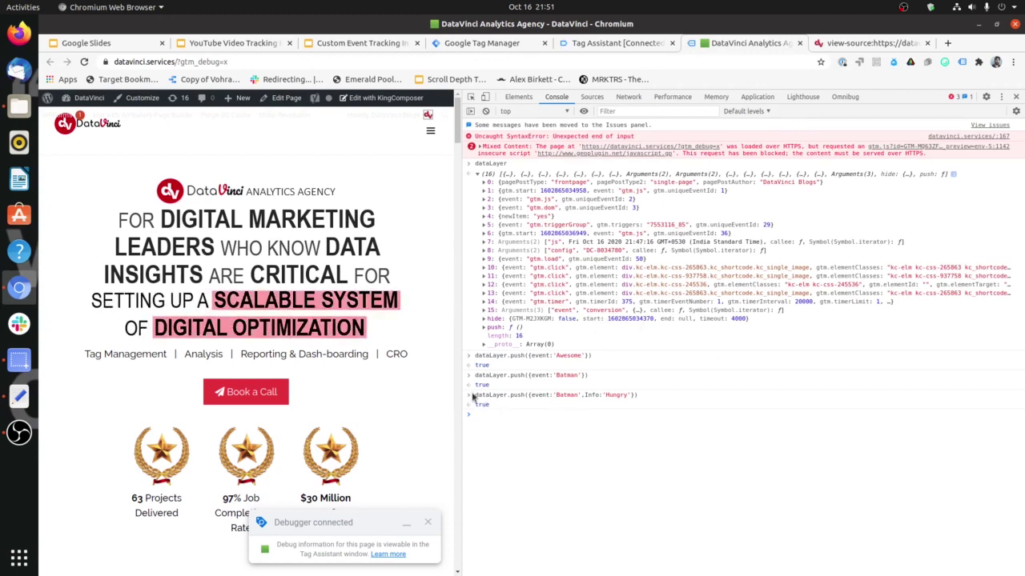
left_click_drag(476, 398, 642, 397)
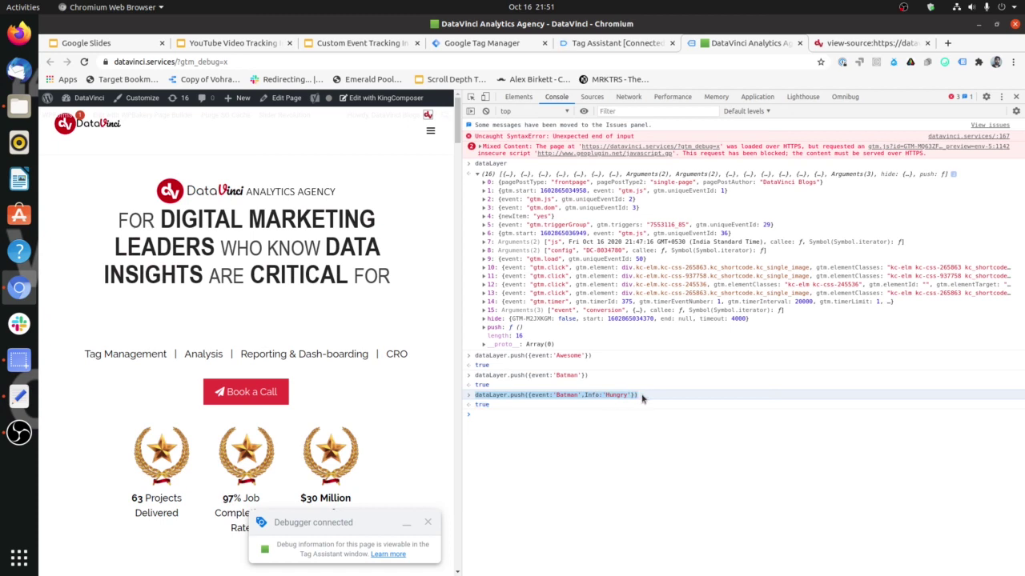
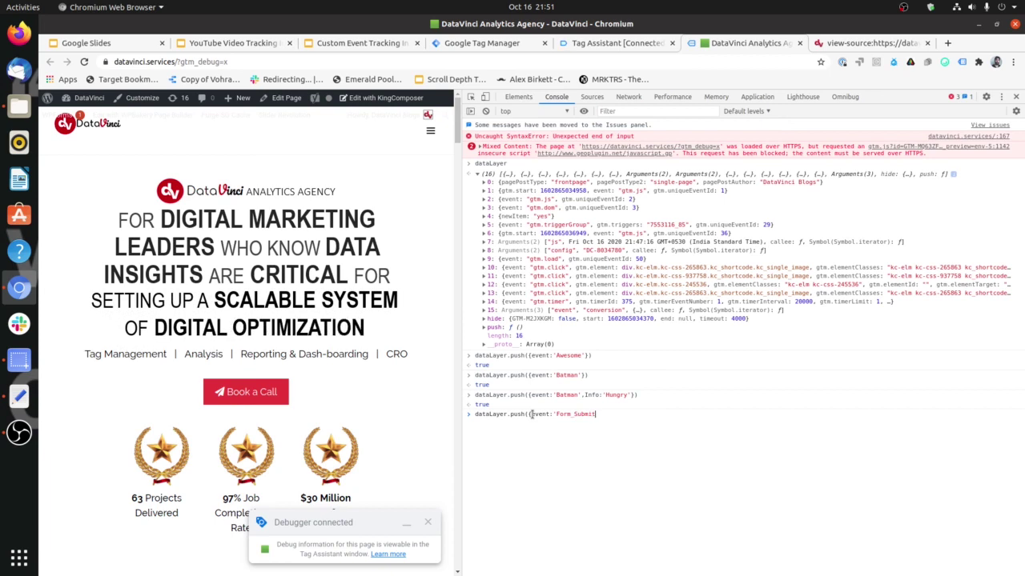
- Complete and run the console dataLayer push for event 'Form_Submitted' with form_name 'Adhaar' and form_type 'Identity'
type("ted',for")
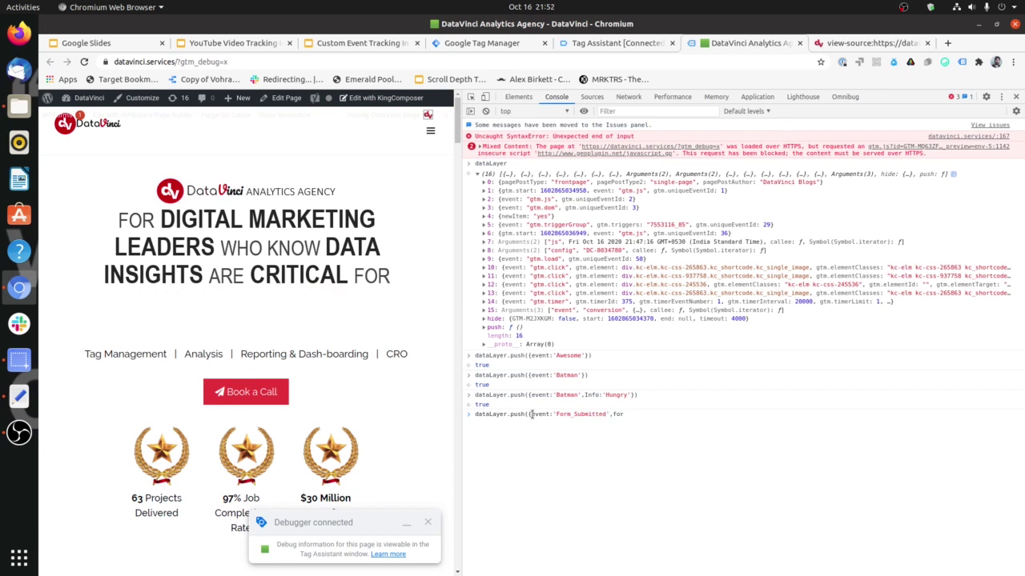
type("m_name:")
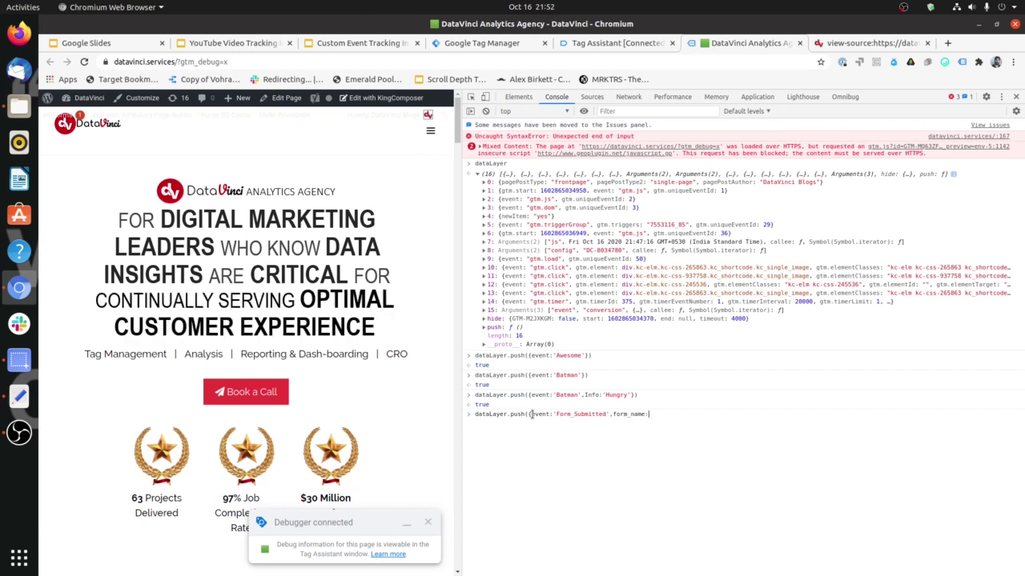
type("'Adda")
type("haar'")
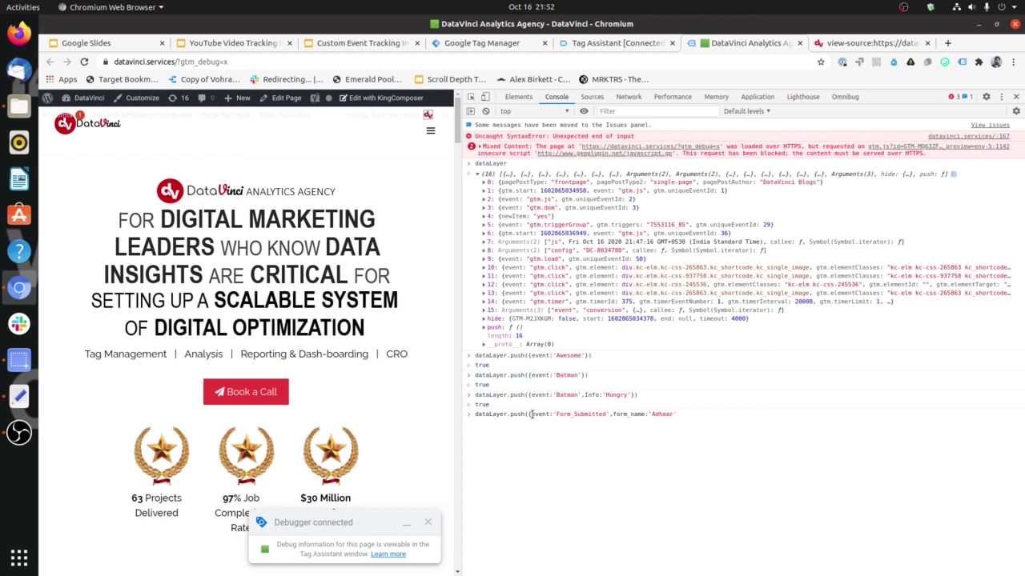
type(",form_type")
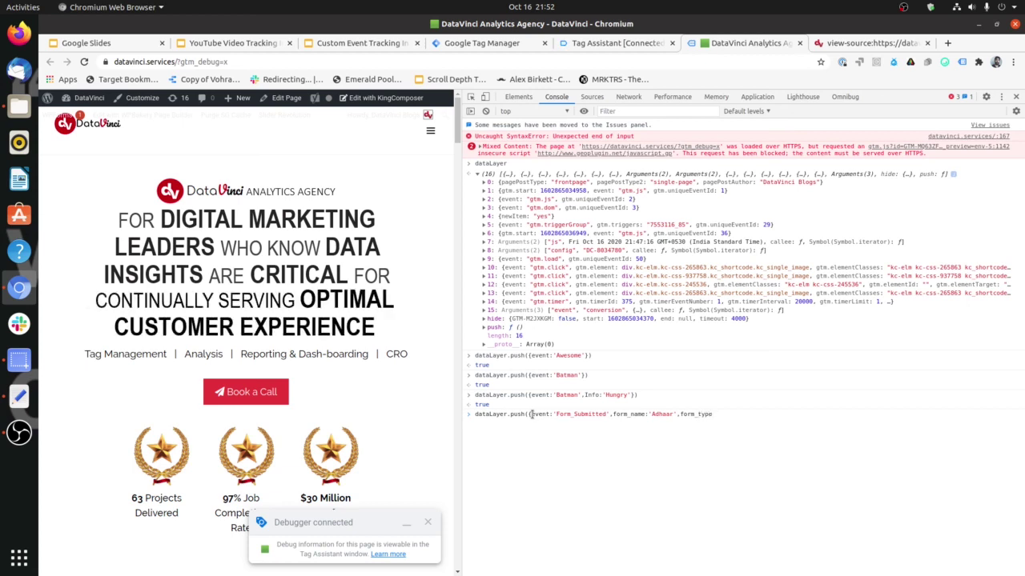
type(":'Identi")
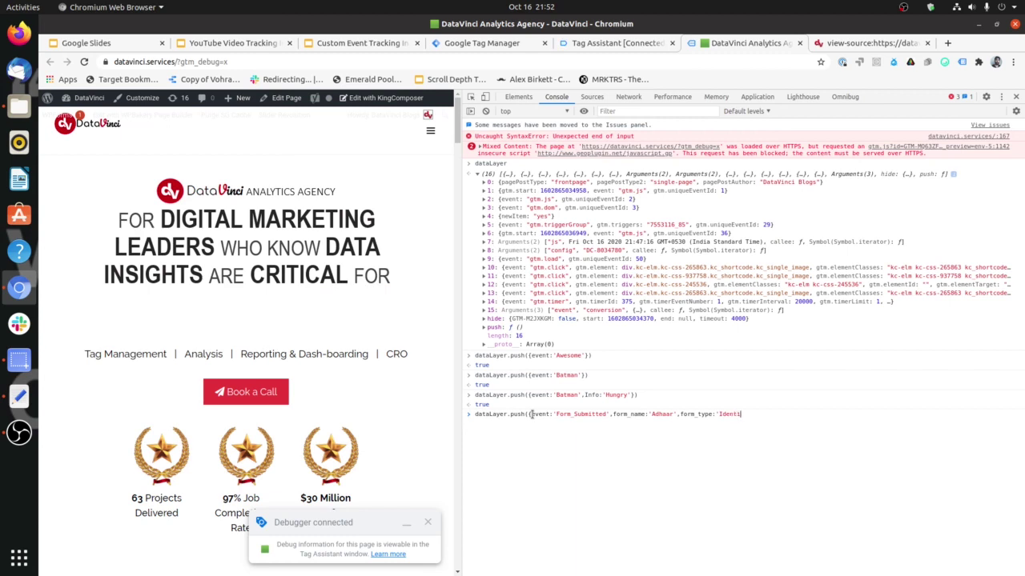
type("ty'")
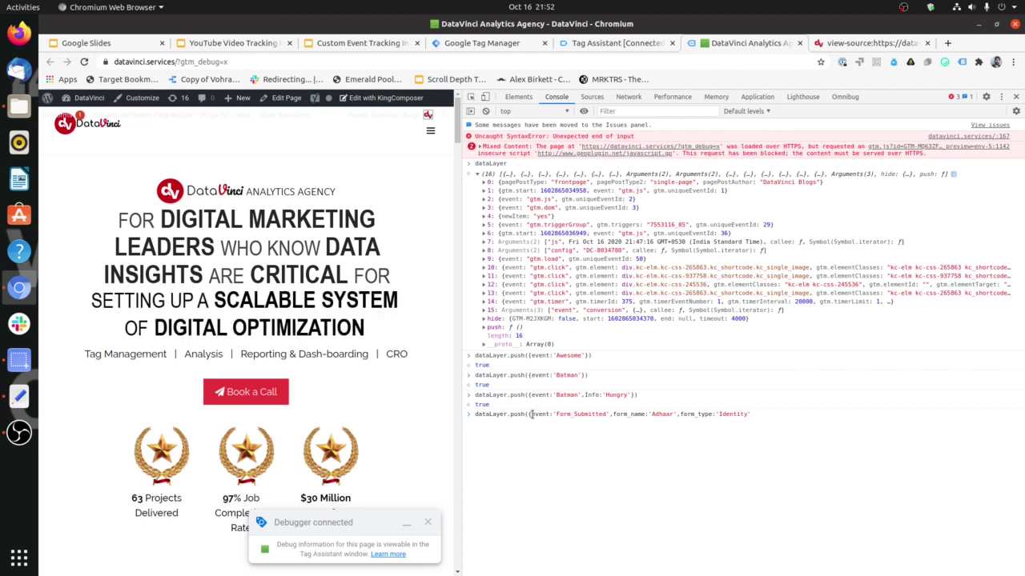
type("}")
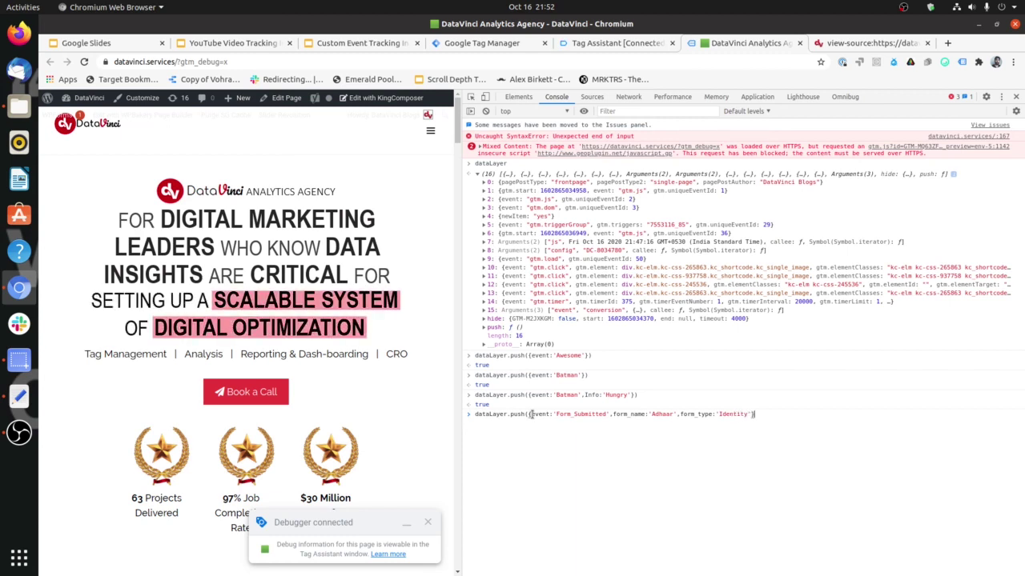
type(")")
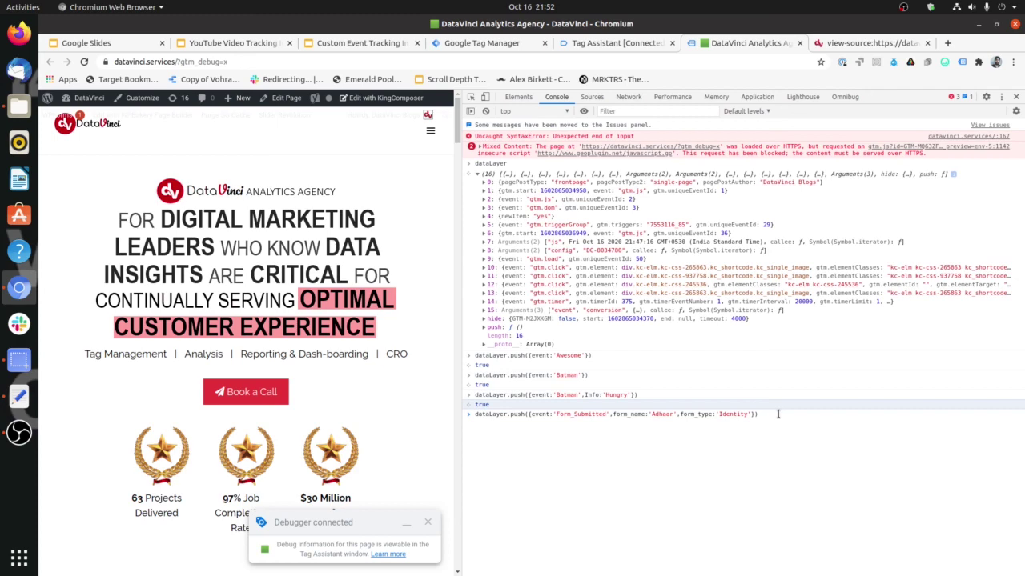
key("Return")
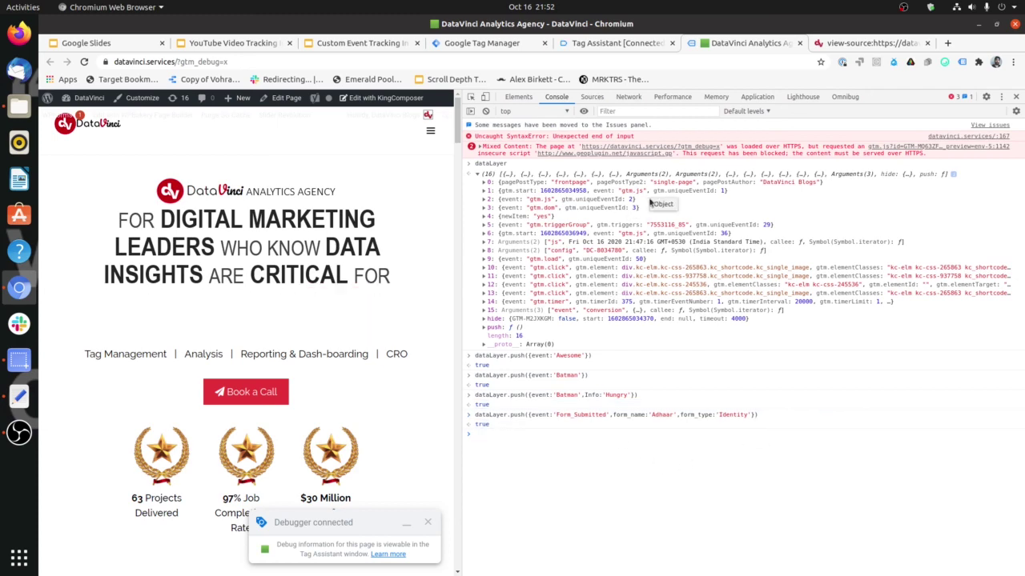
- Inspect the Data Layer values of the Form_Submitted event in Tag Assistant and highlight its form_name and form_type entries
left_click(488, 43)
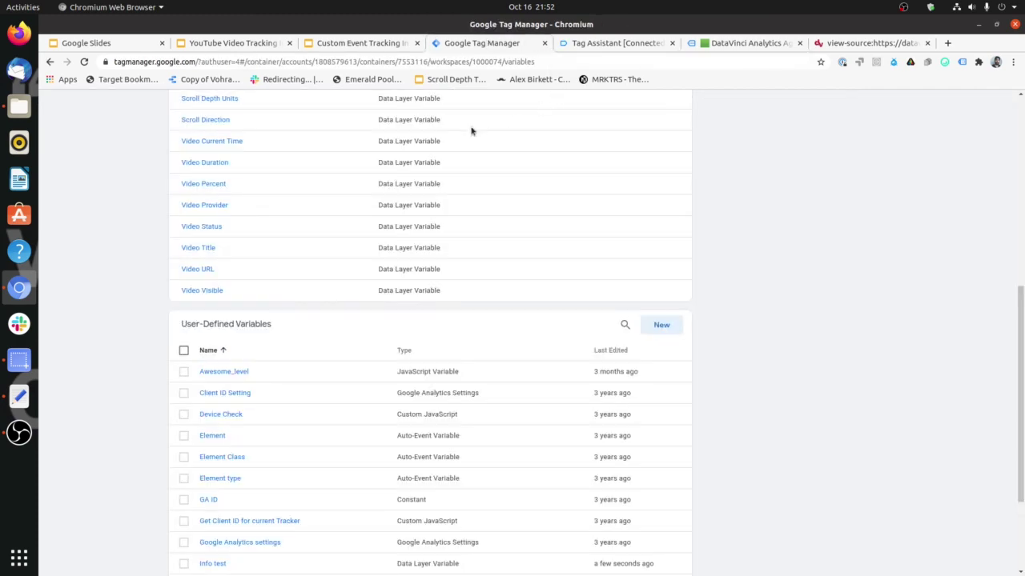
left_click(616, 42)
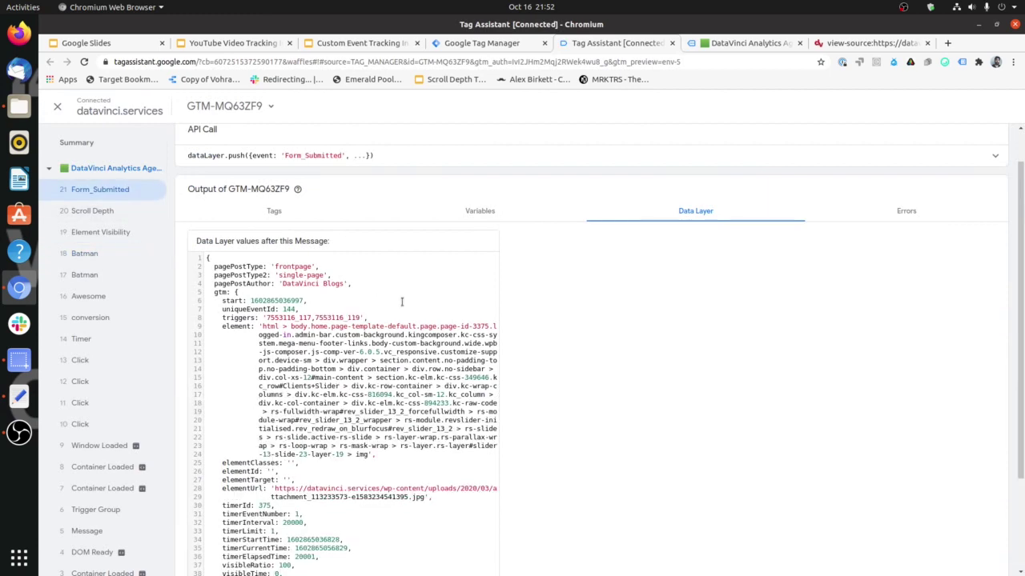
scroll(343, 364, "down", 3)
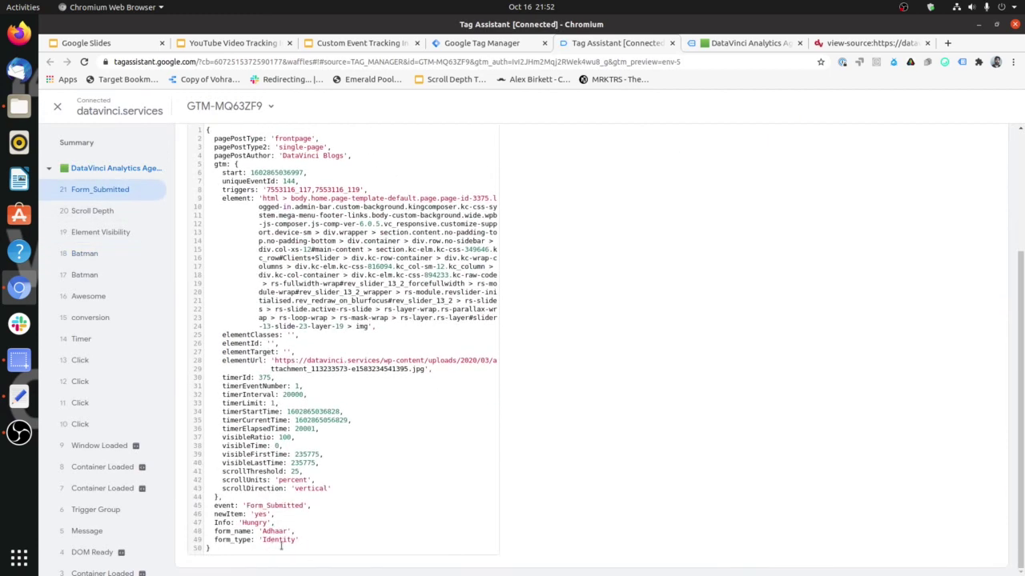
left_click_drag(296, 544, 205, 536)
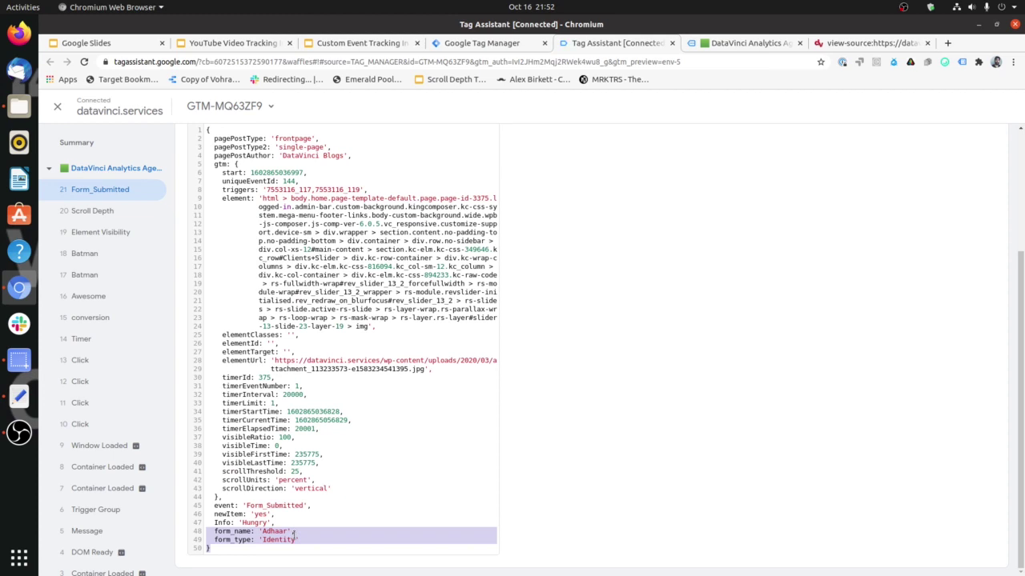
left_click(707, 47)
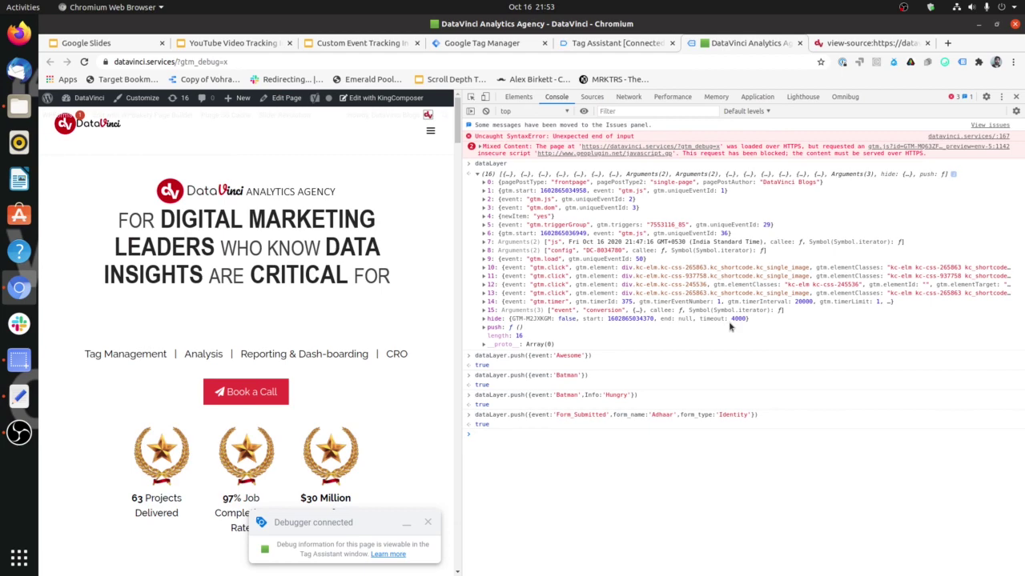
- Start a new trigger in Google Tag Manager and name it FORM_SUBMITTED
left_click(509, 44)
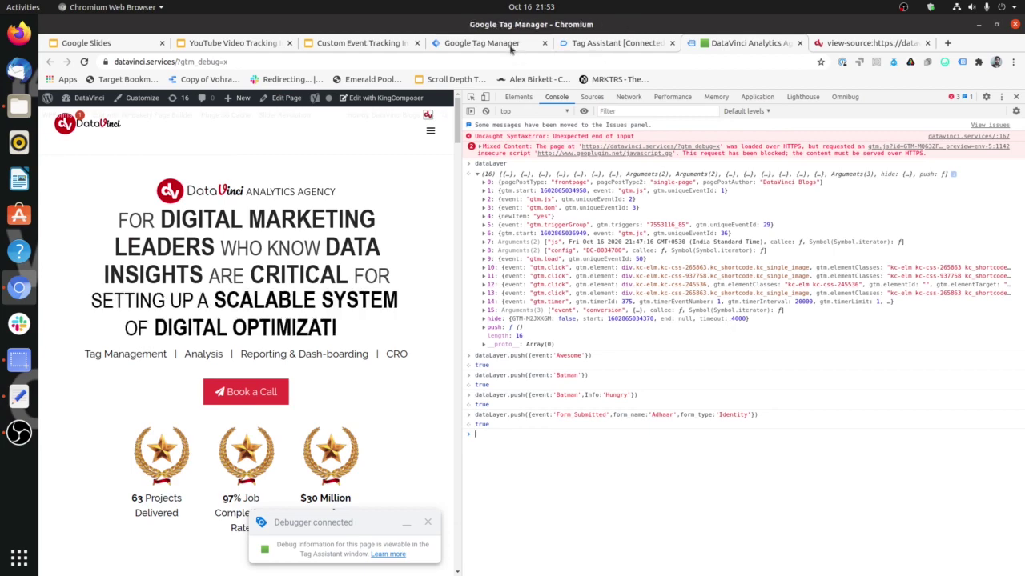
scroll(428, 185, "up", 5)
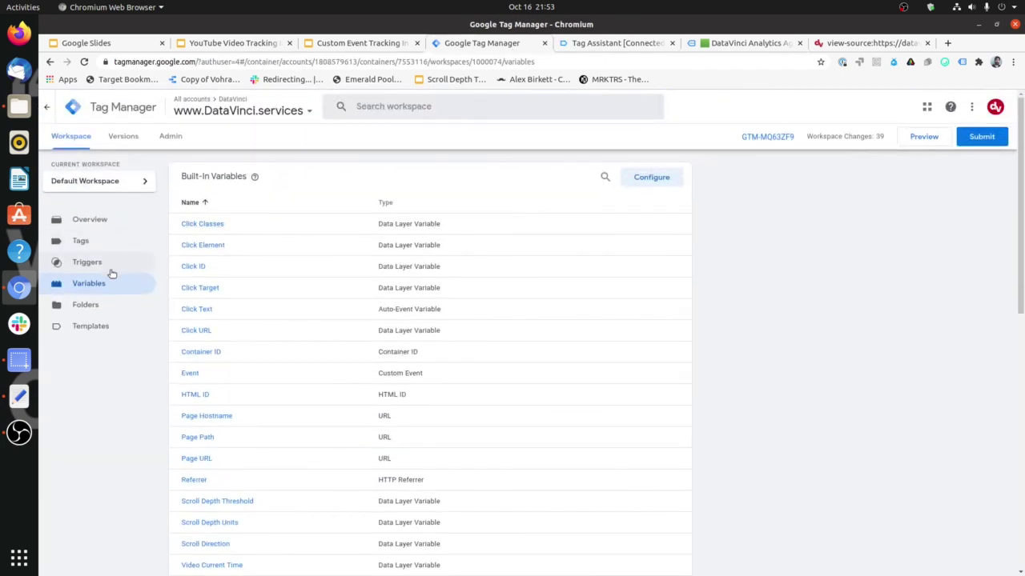
left_click(110, 264)
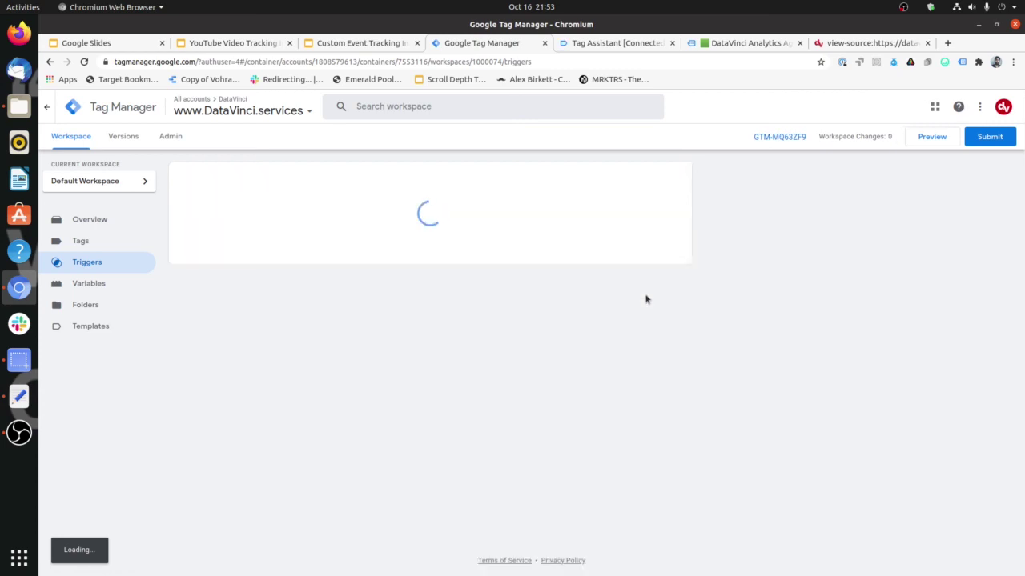
left_click(661, 177)
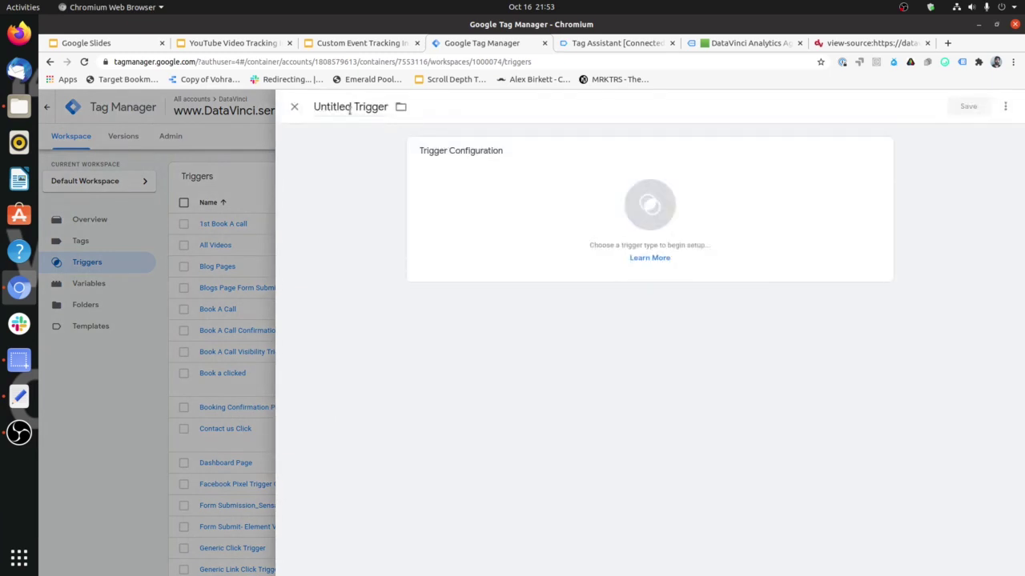
left_click(349, 107)
type("FO")
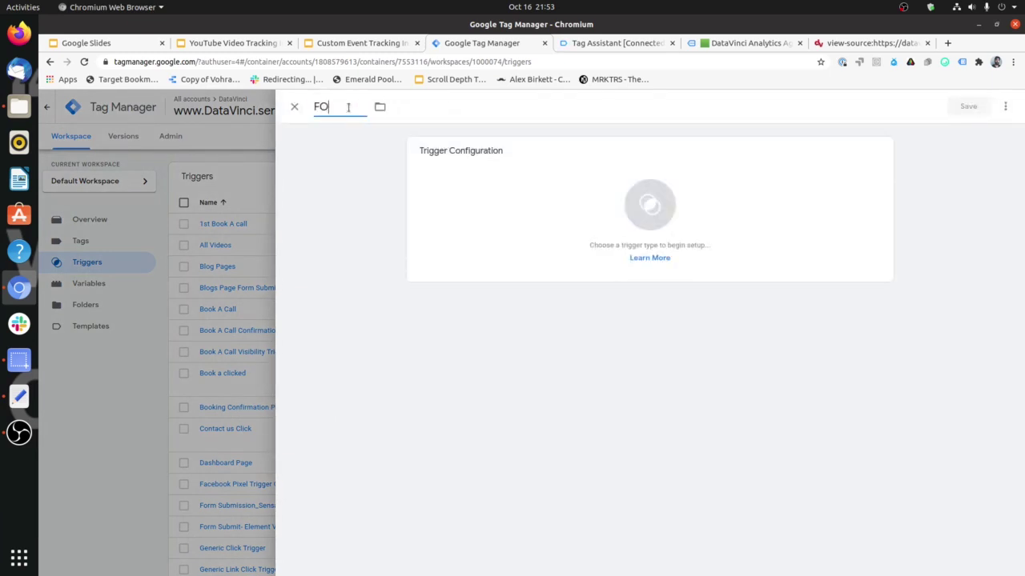
type("RM_SUBMITTED")
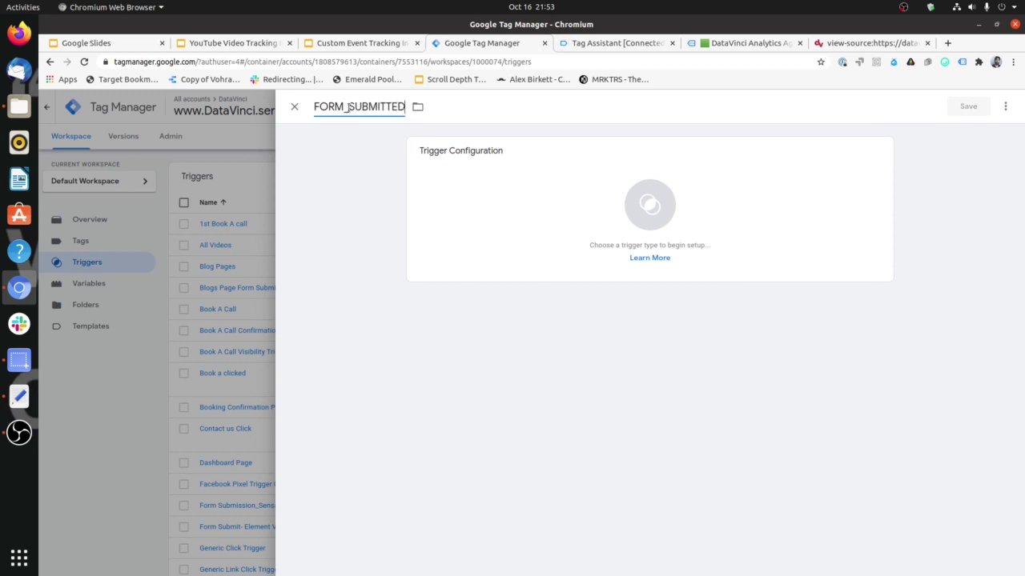
- Set the type of the FORM_SUBMITTED trigger to Custom Event
left_click(524, 186)
scroll(798, 430, "down", 2)
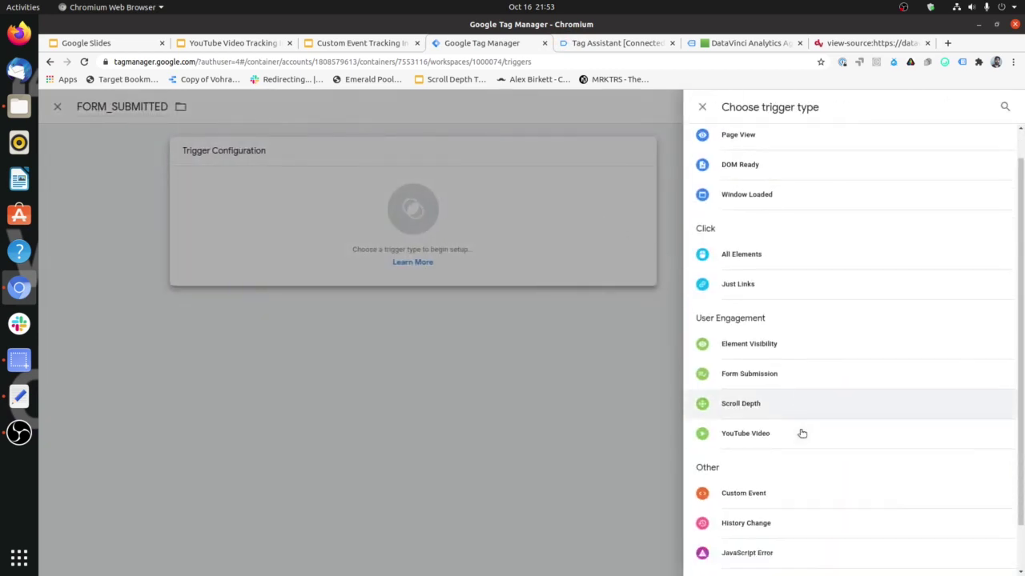
left_click(795, 435)
- Copy the event name from the website's console push command and set the trigger's event name to Form_Submitted
left_click(473, 257)
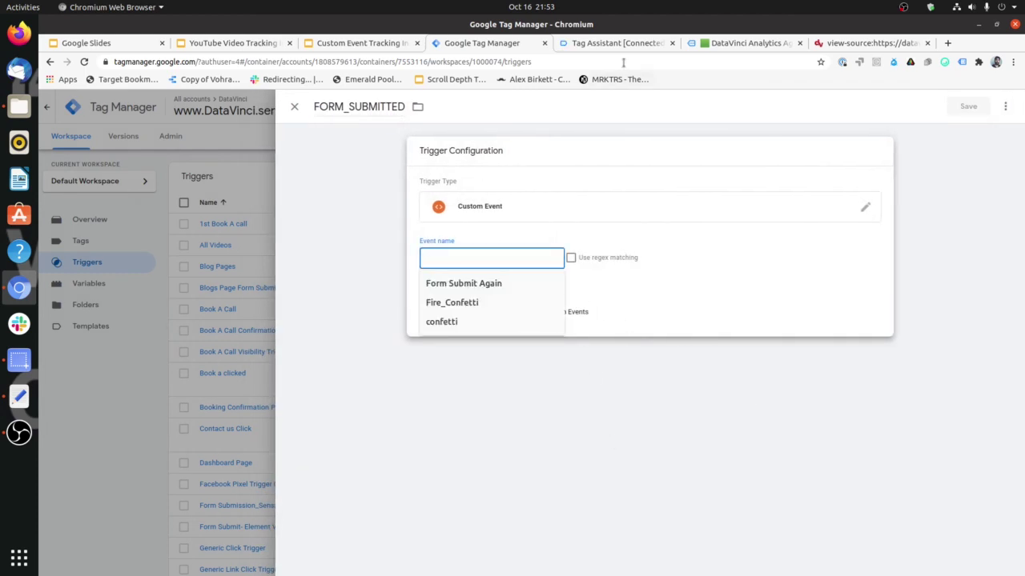
left_click(715, 41)
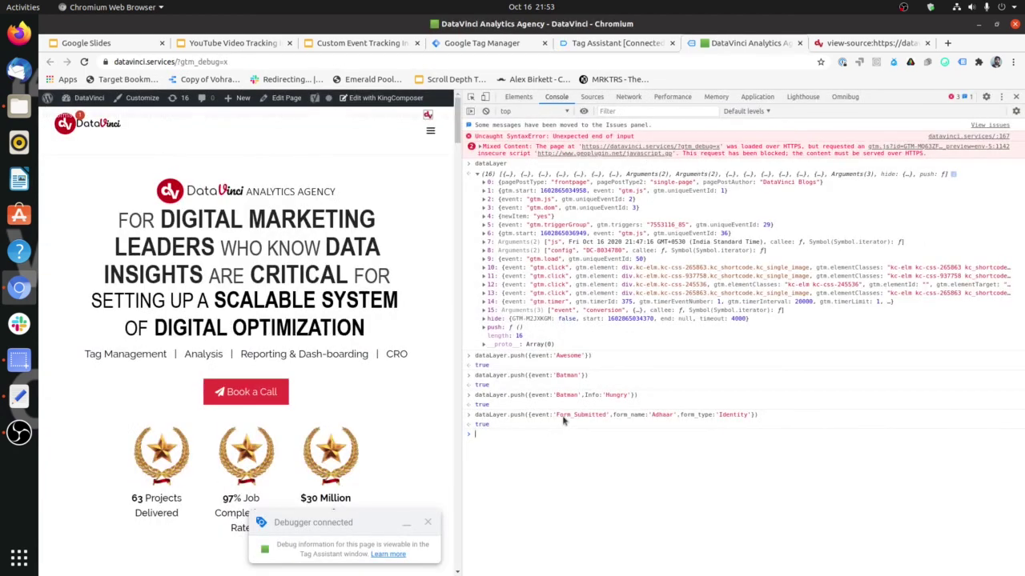
left_click_drag(557, 416, 606, 422)
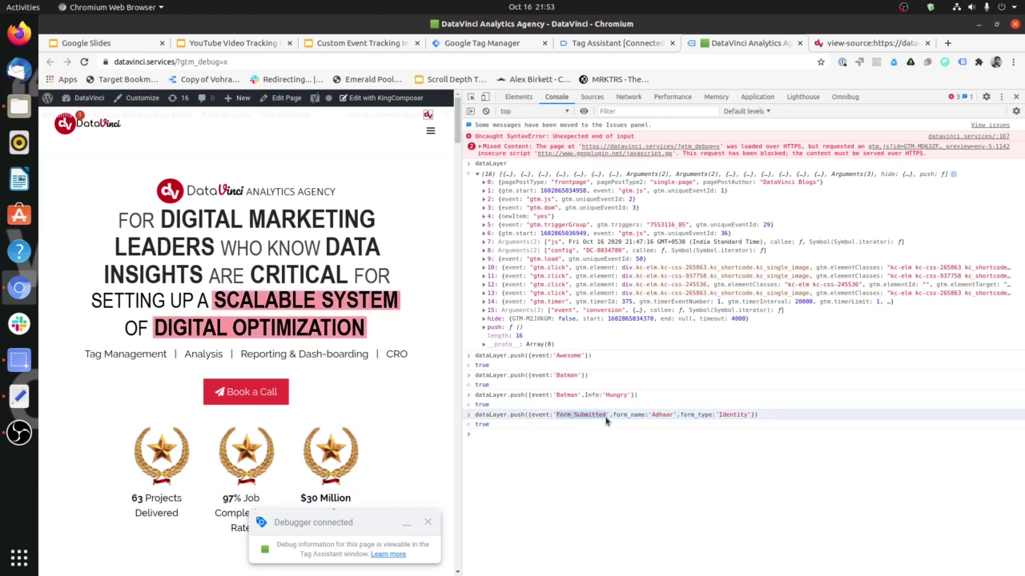
left_click(449, 44)
left_click(521, 261)
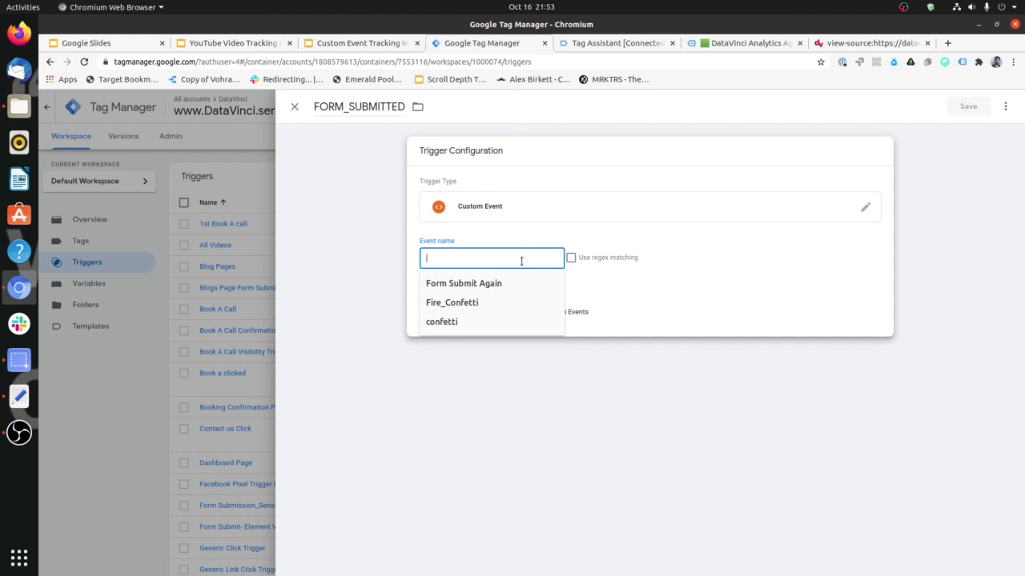
type("Form_Submitted")
left_click(594, 382)
left_click(509, 257)
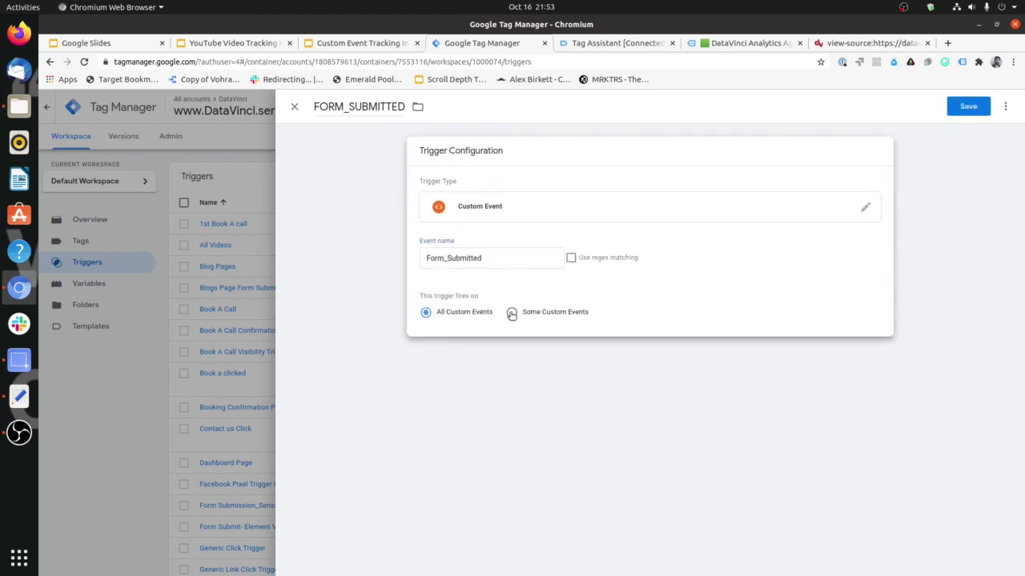
- Review the condition variables offered for Some Custom Events, and set the trigger back to All Custom Events
left_click(513, 313)
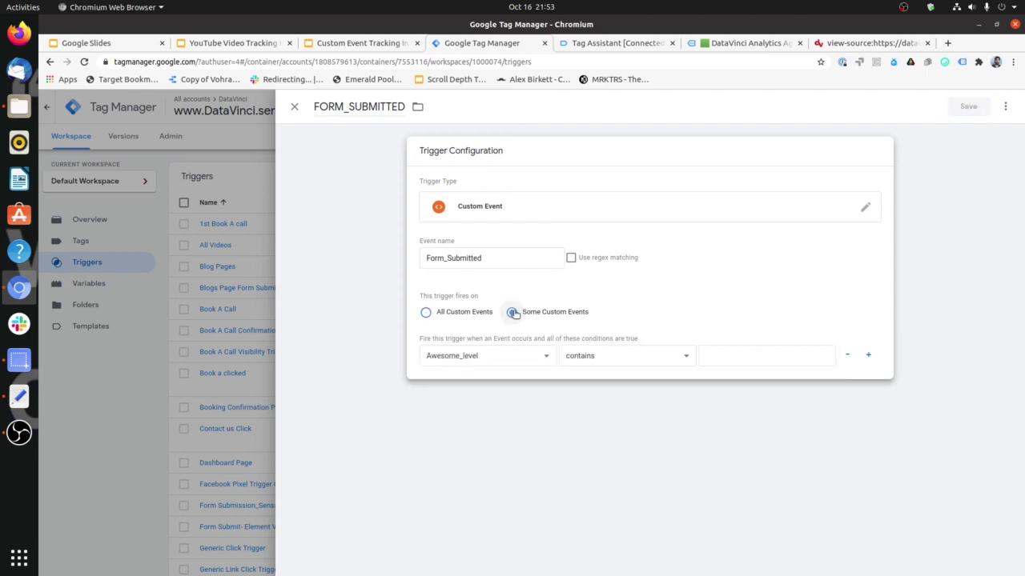
left_click(517, 359)
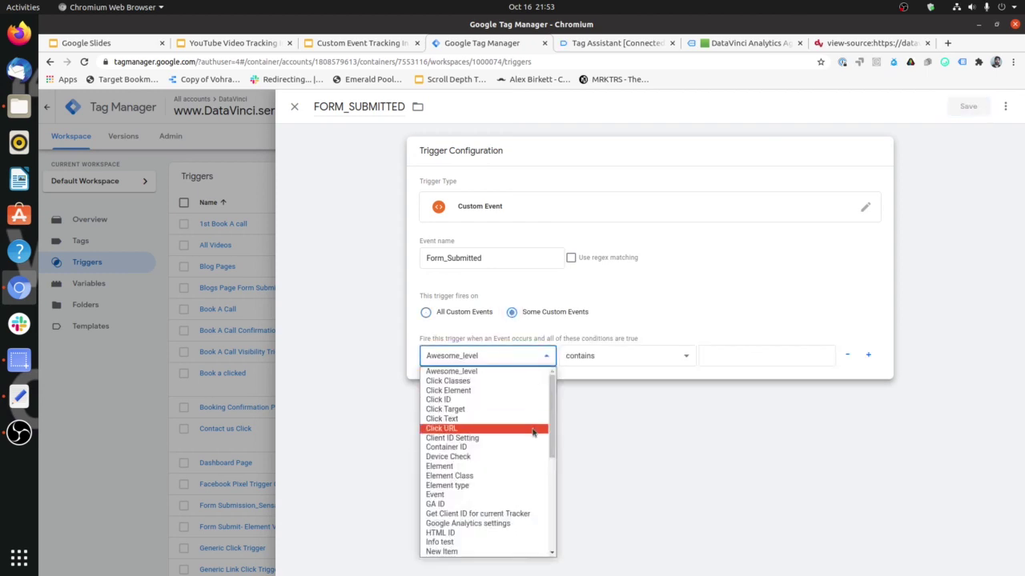
scroll(528, 436, "down", 3)
scroll(483, 489, "up", 2)
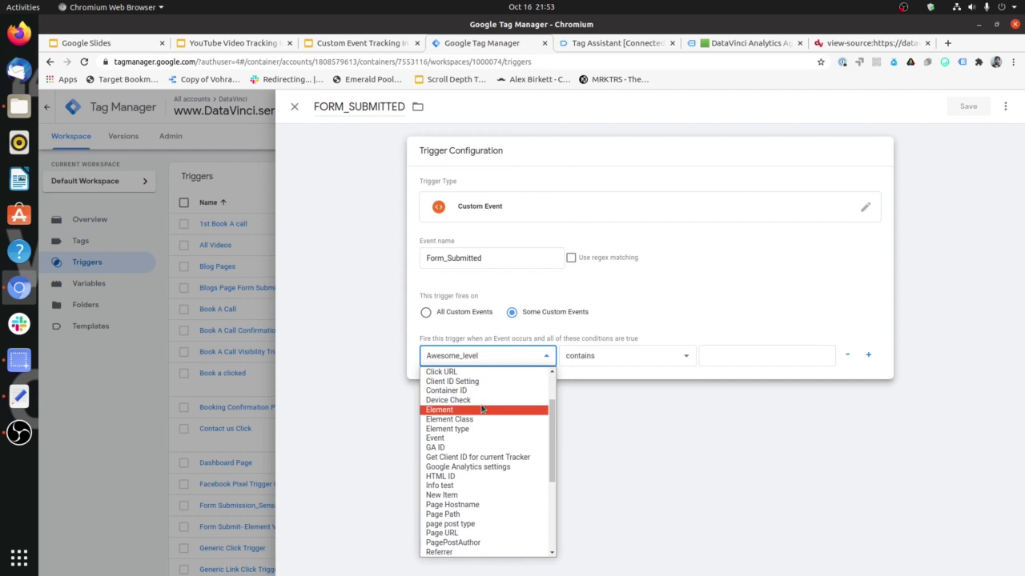
scroll(481, 409, "down", 3)
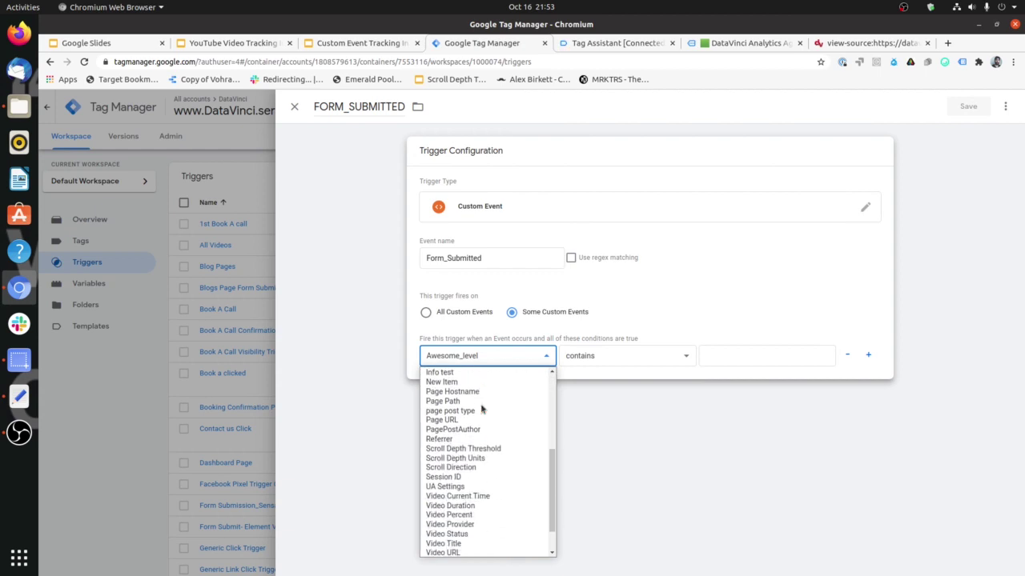
left_click(662, 445)
left_click(661, 444)
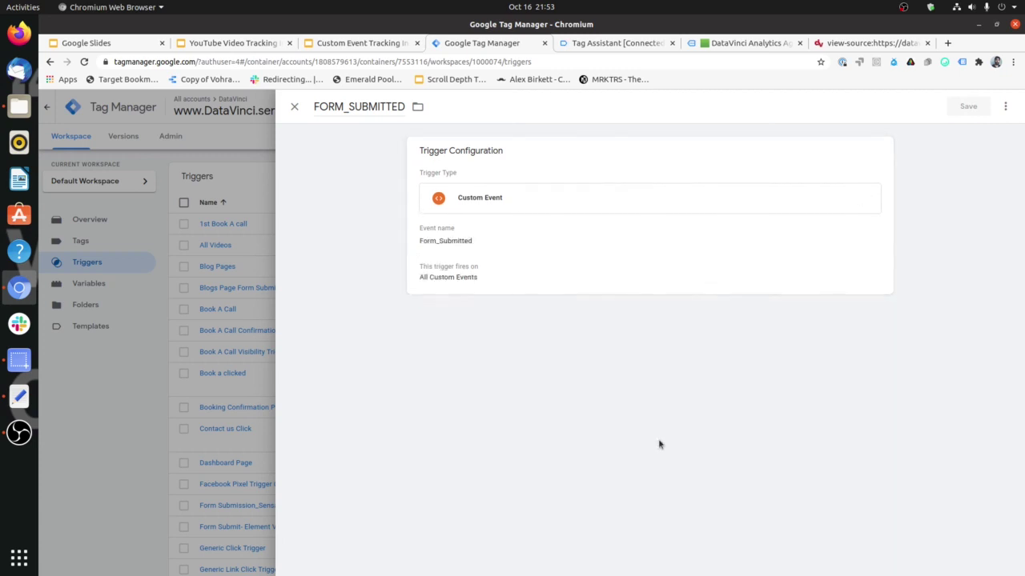
left_click(552, 286)
left_click(426, 314)
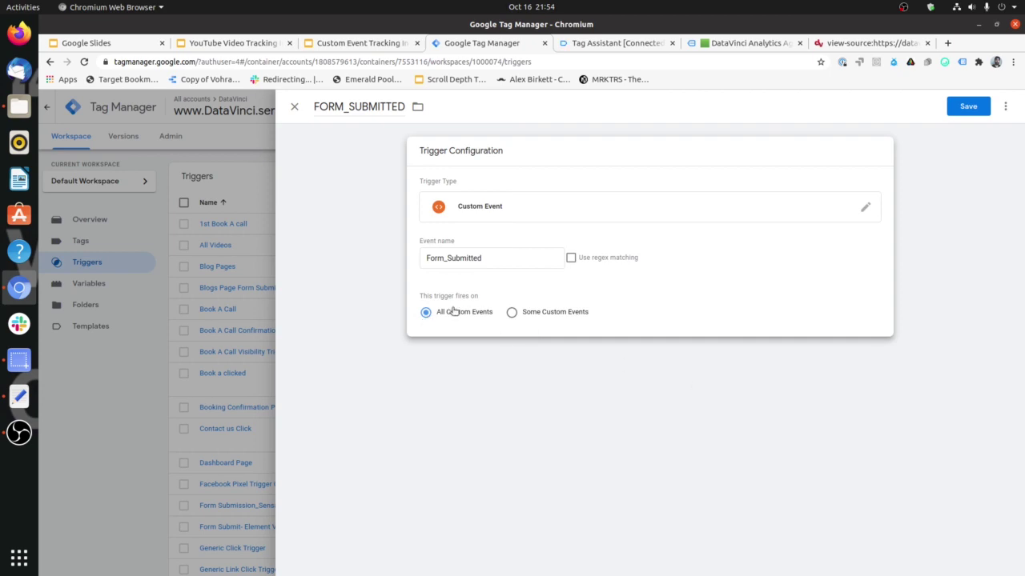
- Highlight the trigger's event name, save the trigger and open the workspace's list of tags
left_click_drag(429, 258, 508, 283)
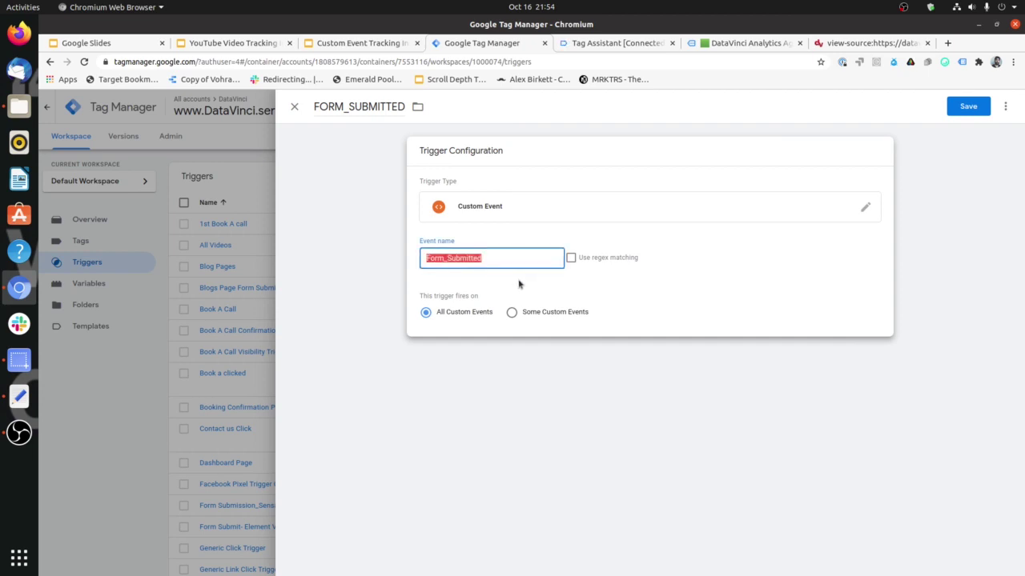
left_click(970, 116)
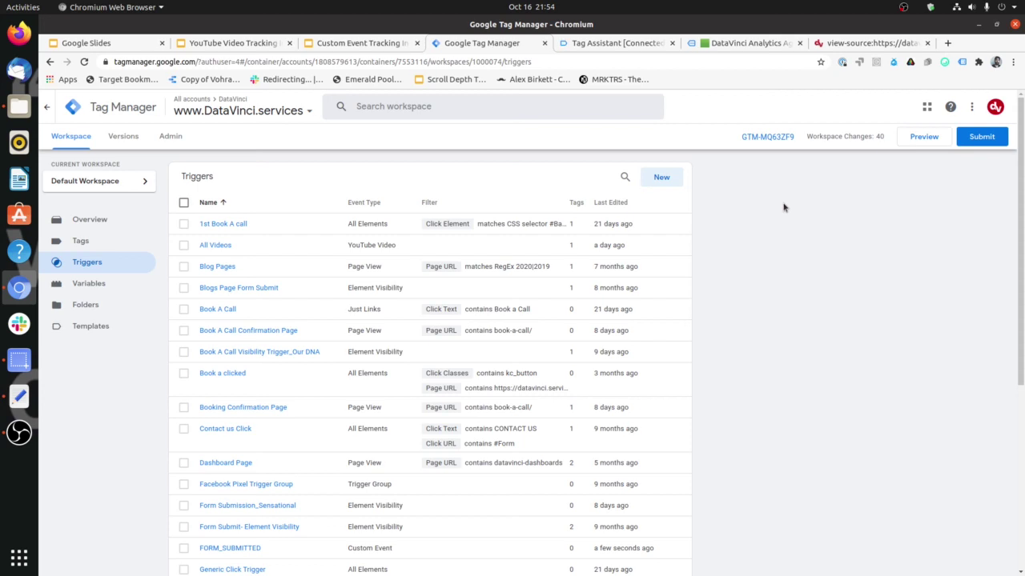
left_click(99, 247)
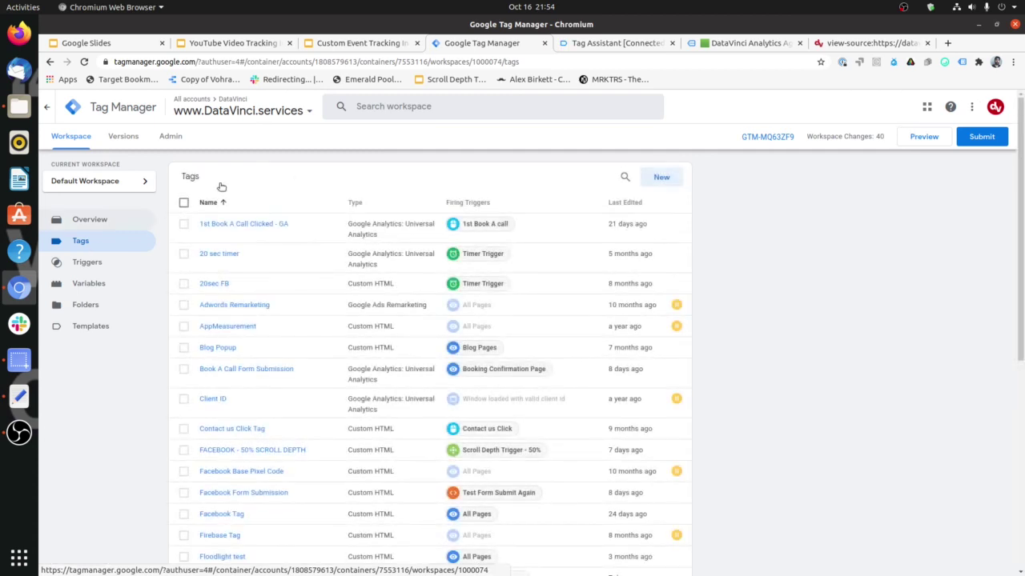
- Create a new Google Analytics: Universal Analytics tag with its track type set to Event
left_click(650, 179)
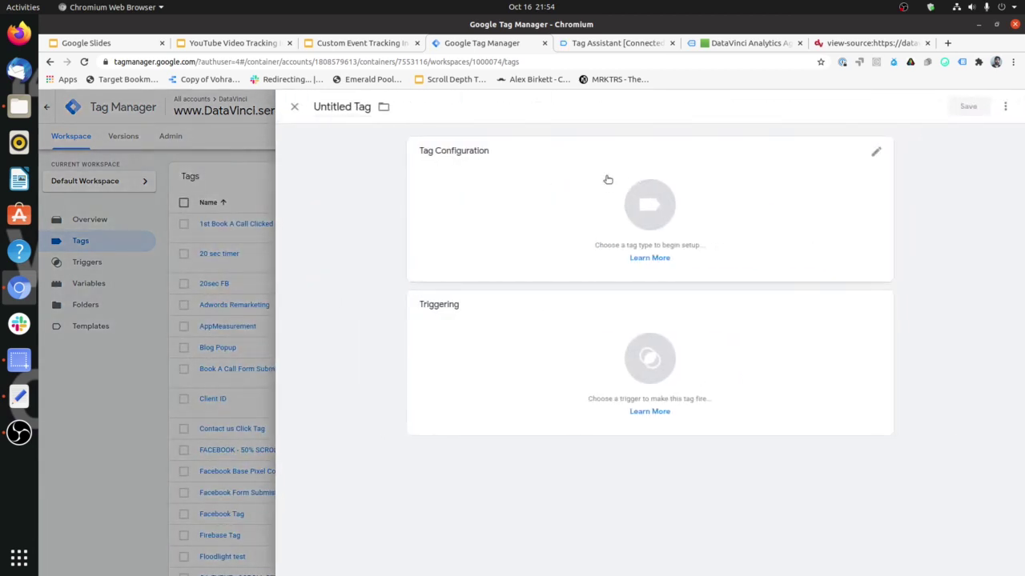
left_click(606, 178)
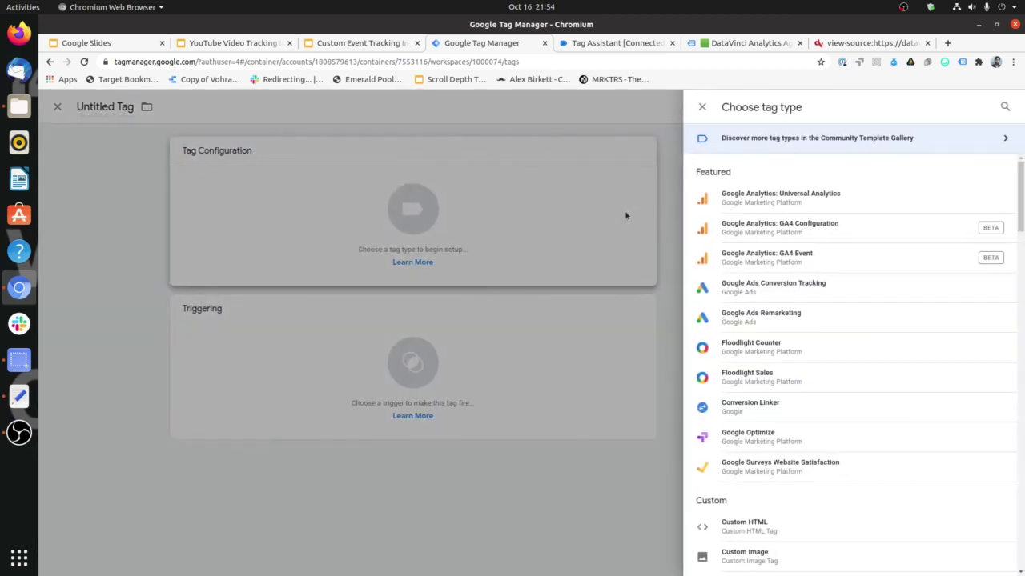
left_click(741, 200)
left_click(543, 258)
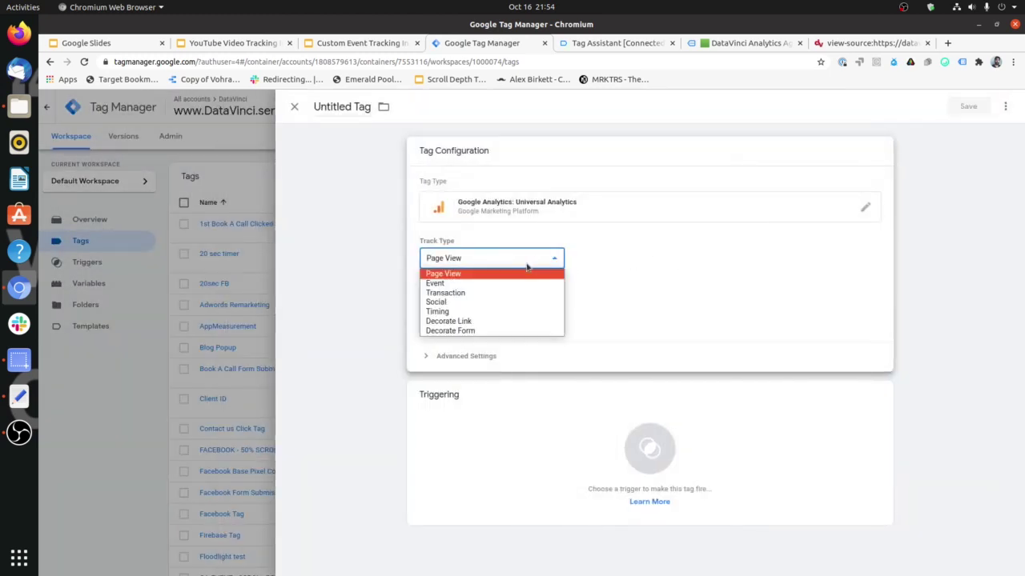
left_click(528, 282)
- Set the tag's event category to Form Submit Test
left_click(515, 315)
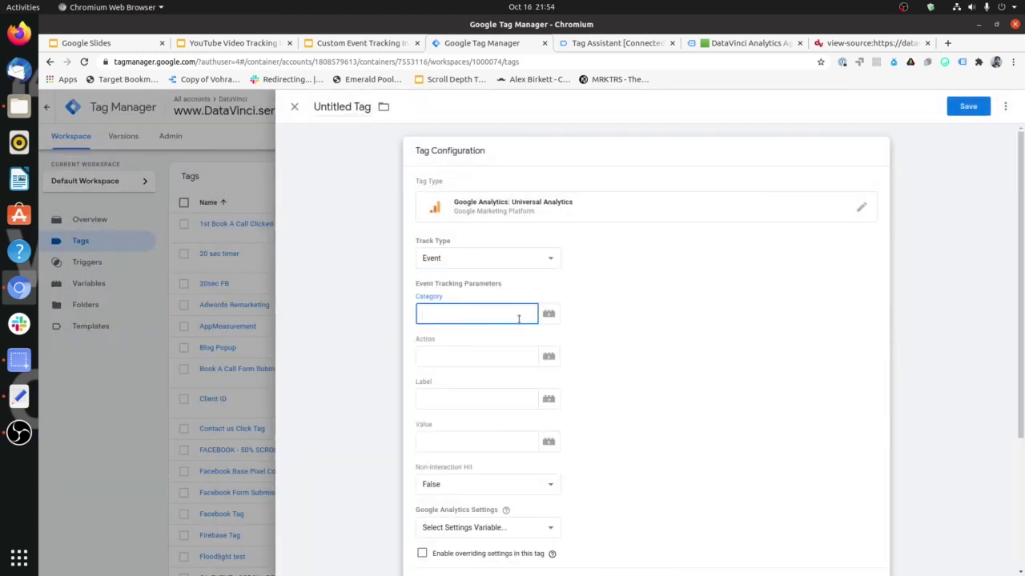
type("Form S")
type("ubnui")
key("BackSpace")
- Create a new variable for the tag's event action, named Form name and of type Data Layer Variable
left_click(517, 353)
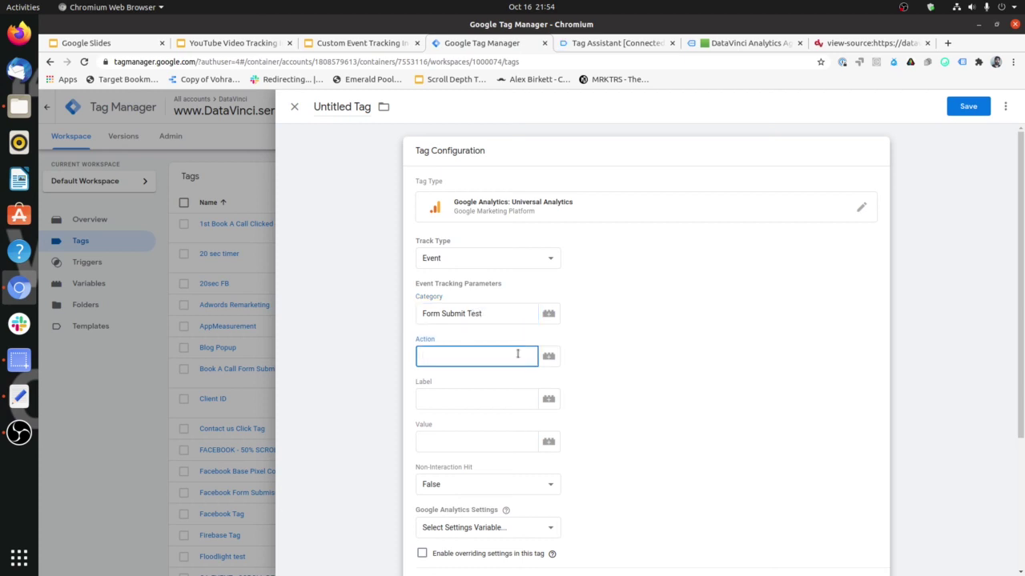
left_click(548, 356)
scroll(444, 347, "down", 5)
scroll(651, 324, "up", 5)
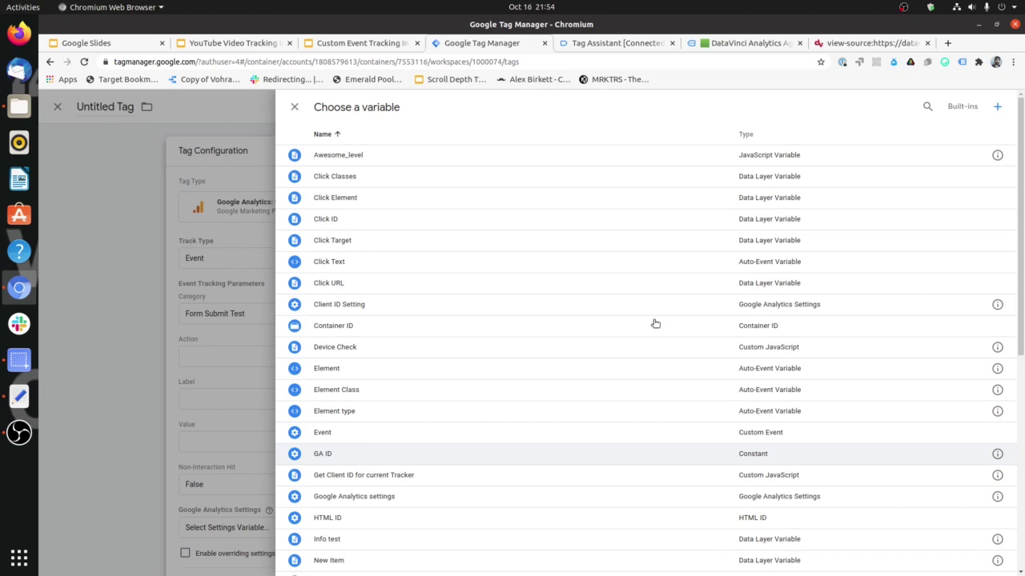
left_click(997, 106)
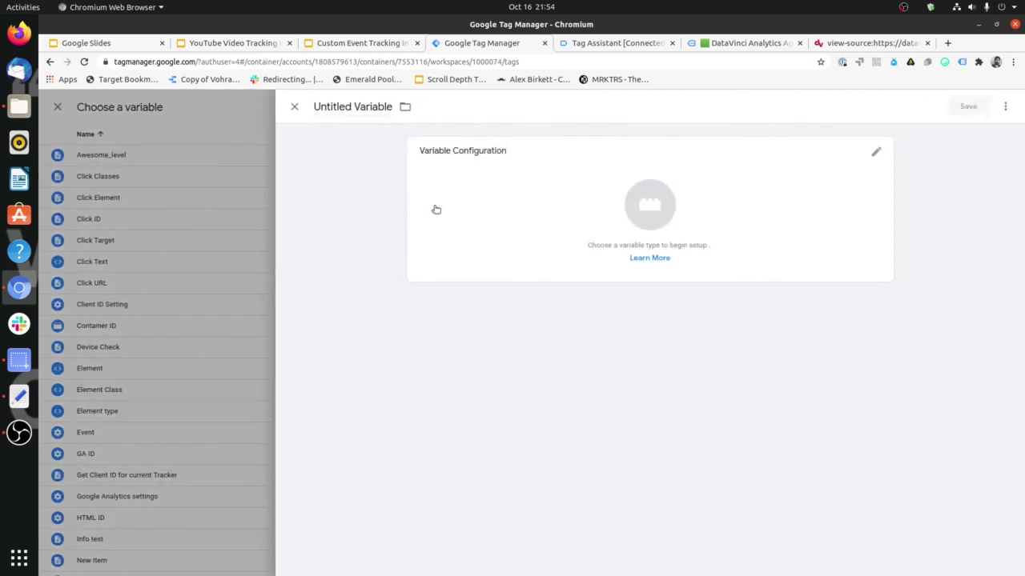
left_click(349, 106)
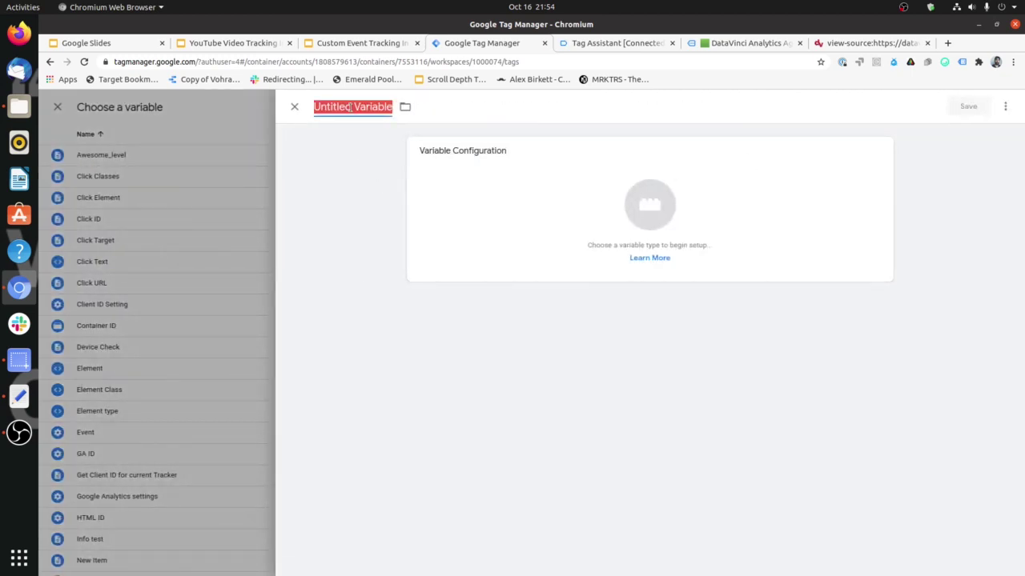
type("Former")
key("BackSpace")
key("BackSpace")
key("BackSpace")
key("BackSpace")
type("rm name")
left_click(550, 193)
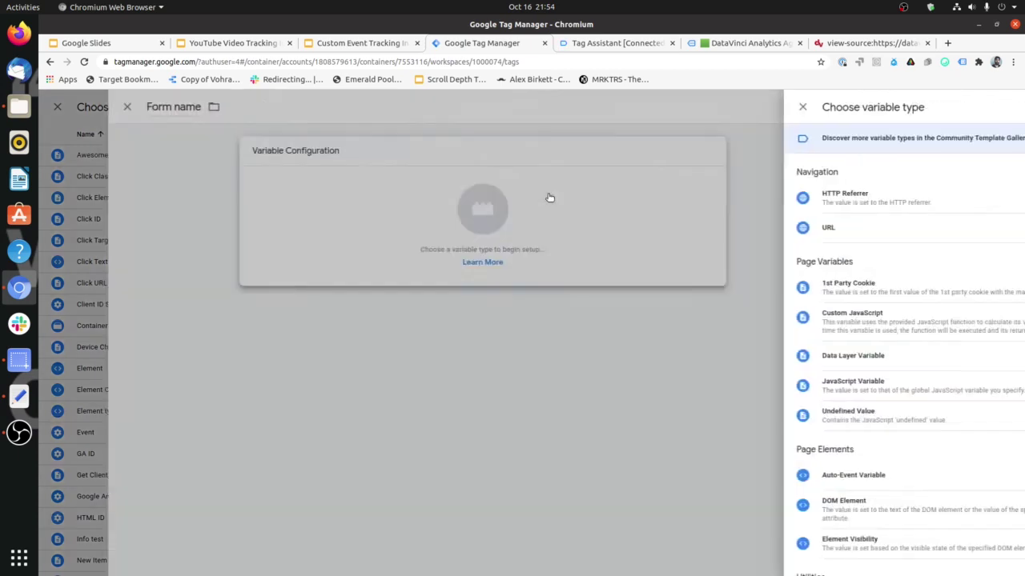
left_click(814, 367)
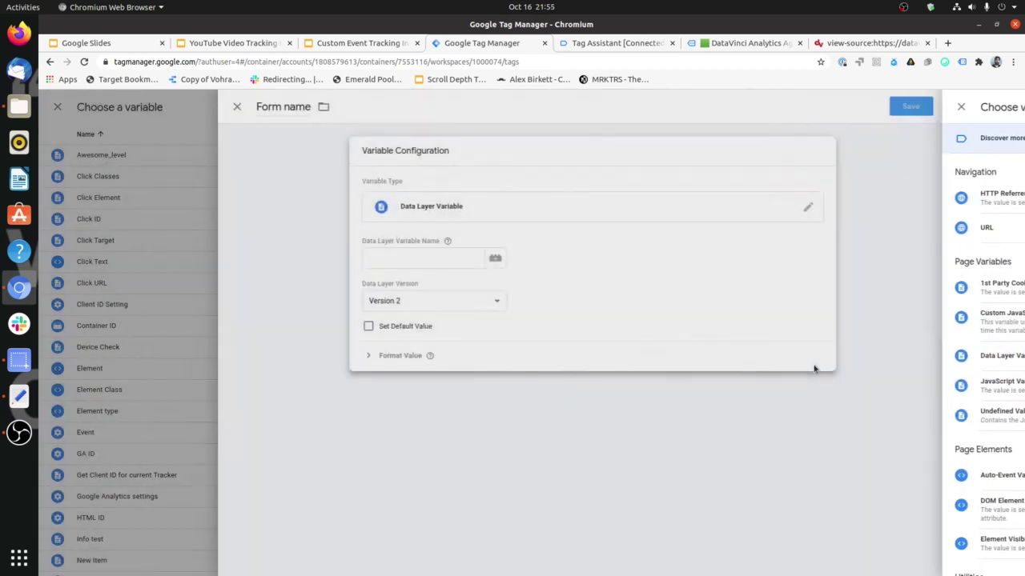
- Check the pushed parameter names in the website console and Tag Assistant, set the data layer variable name to form_name, and save the variable
left_click(692, 46)
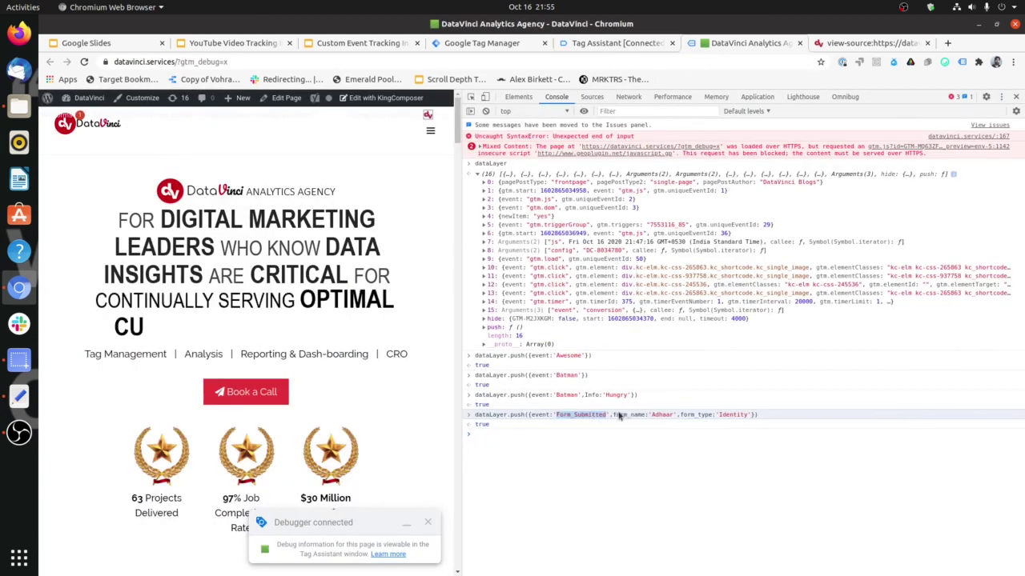
left_click(628, 47)
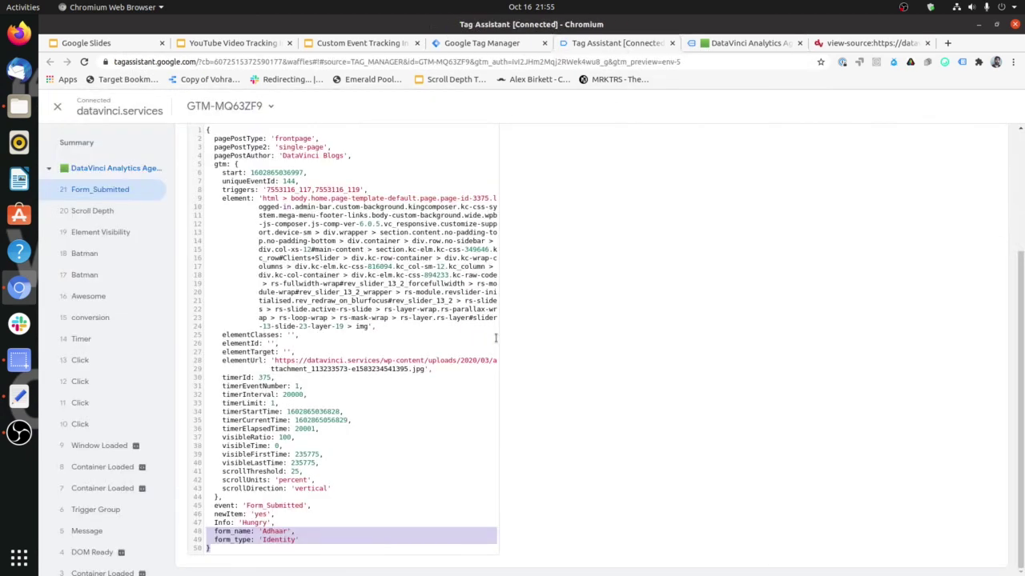
left_click(481, 43)
left_click(422, 262)
type("fomr_")
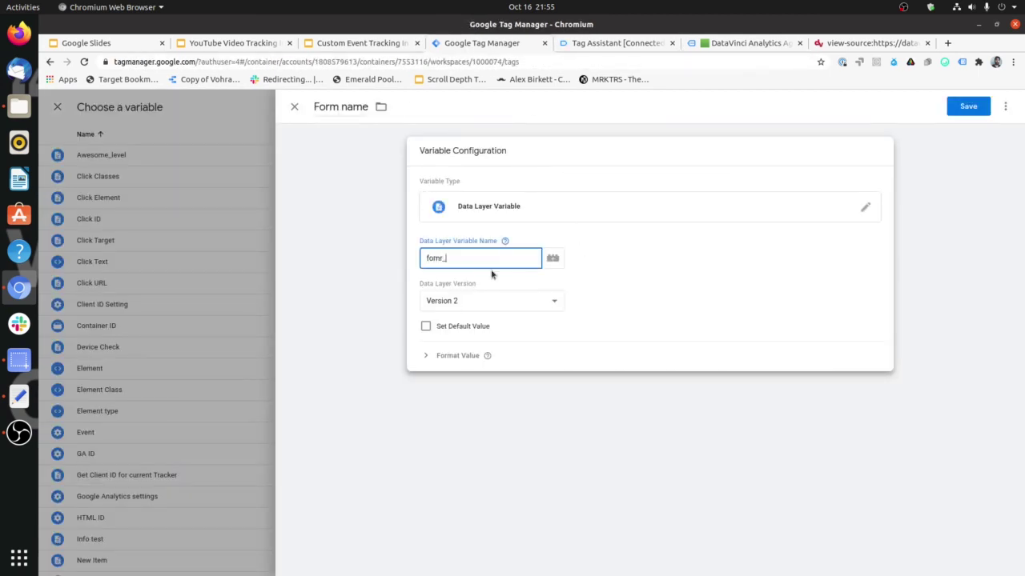
type("rm")
left_click(967, 109)
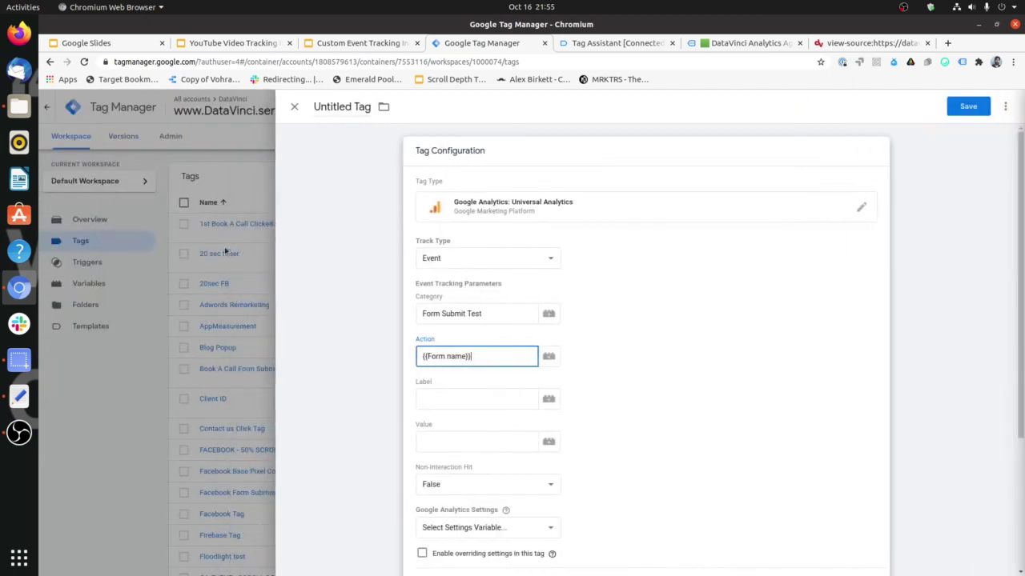
- Set the tag's event label to the {{Page URL}} variable
left_click(497, 391)
type("{{")
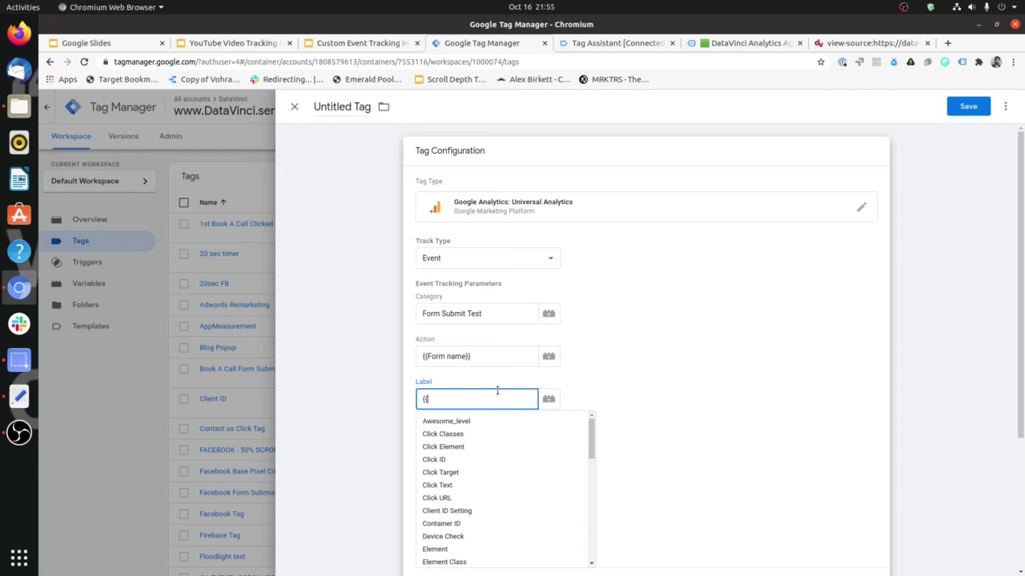
type("page")
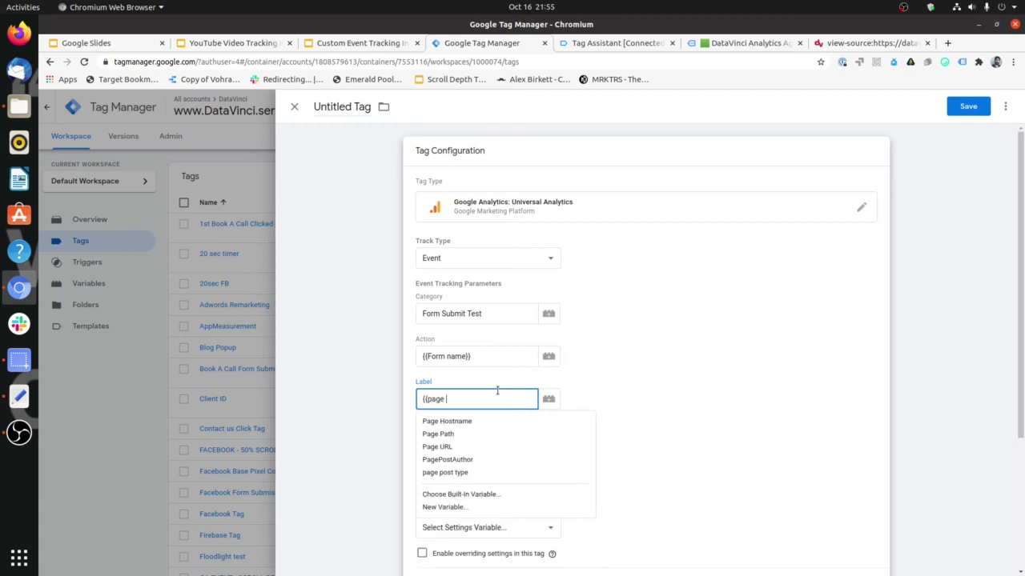
left_click(524, 447)
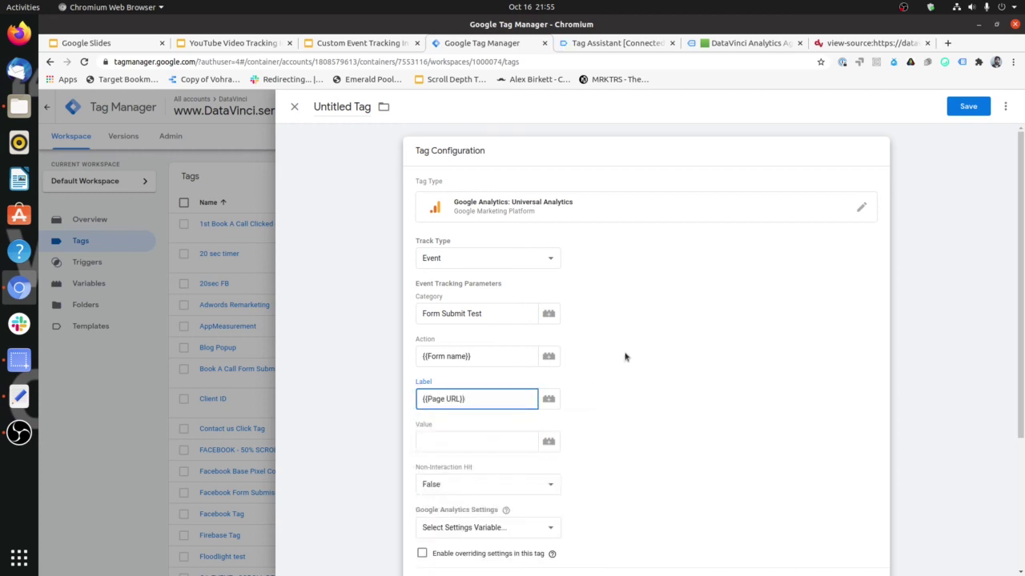
- Use the {{Google Analytics settings}} variable as the tag's Google Analytics Settings
scroll(625, 357, "down", 1)
scroll(506, 384, "down", 2)
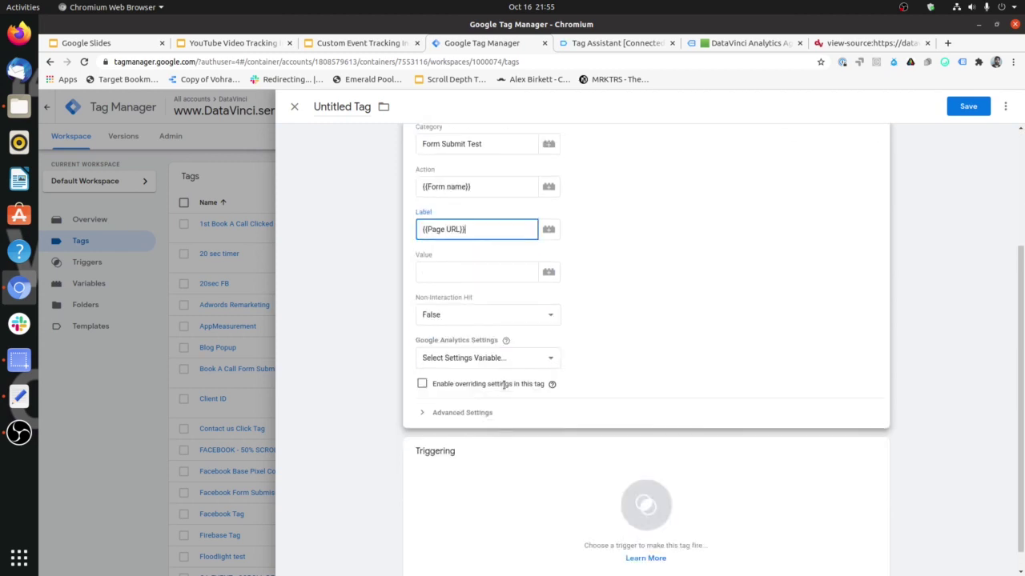
left_click(445, 353)
left_click(449, 391)
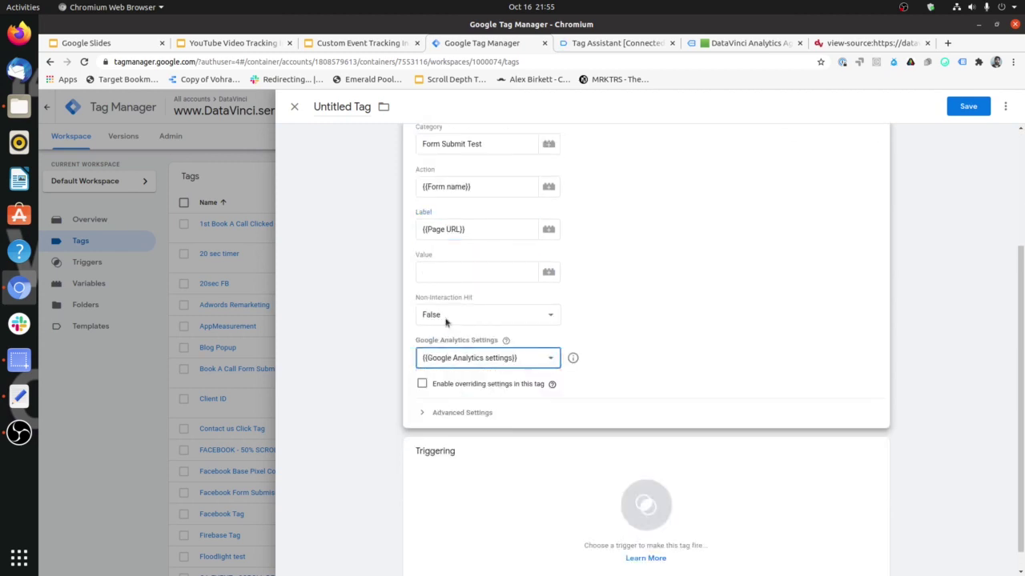
- Search the triggers for form and assign the FORM_SUBMITTED trigger to the tag
left_click(550, 462)
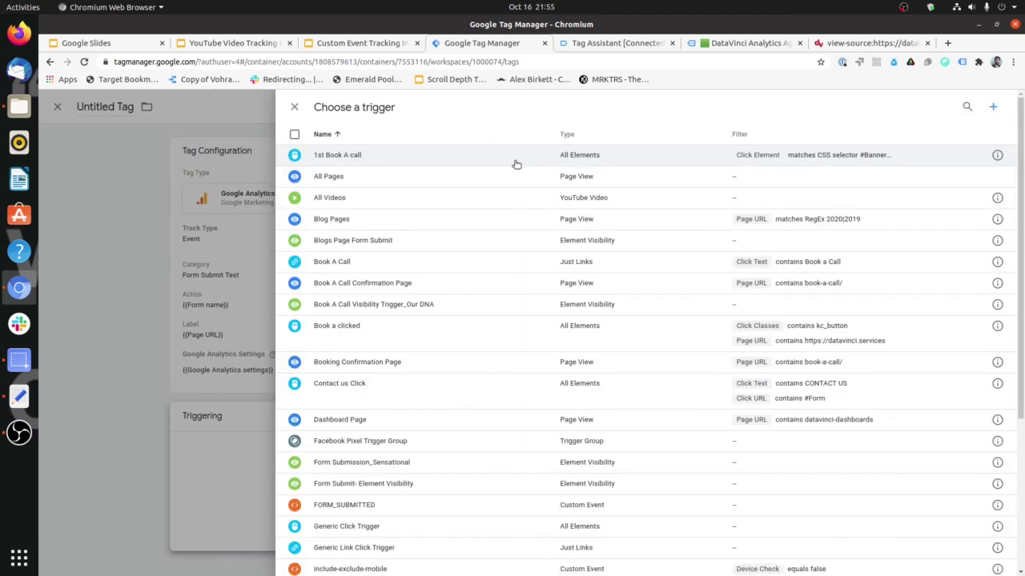
left_click(967, 106)
type("form")
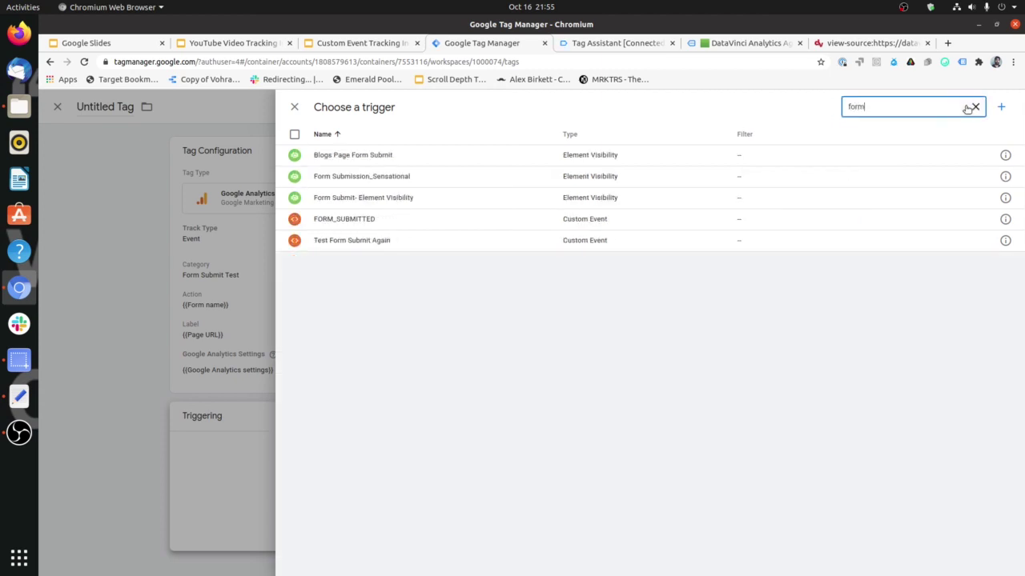
left_click(678, 219)
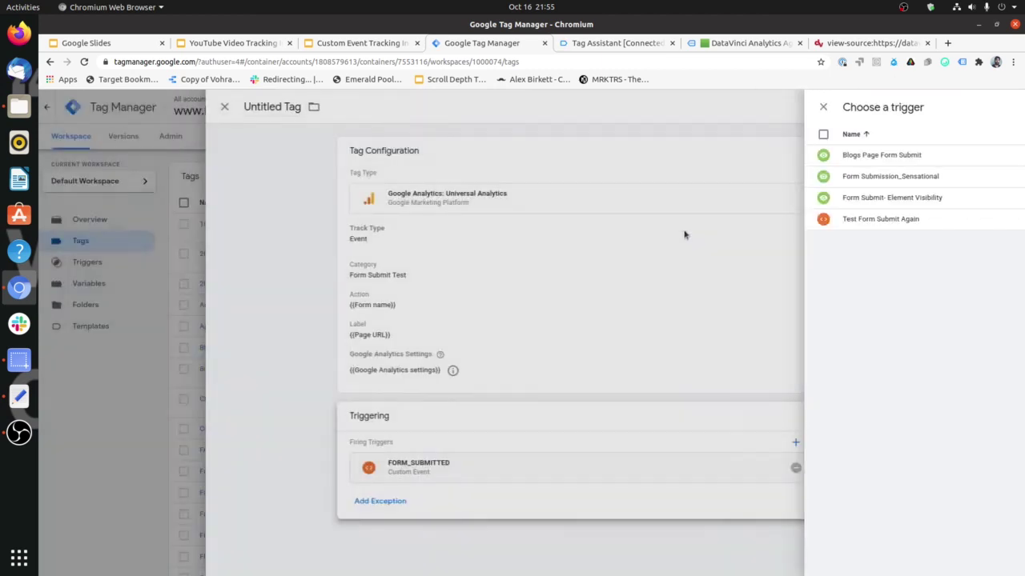
- Name the tag FORM SUBMISSION ANALYTICS TAG and save it
left_click(351, 105)
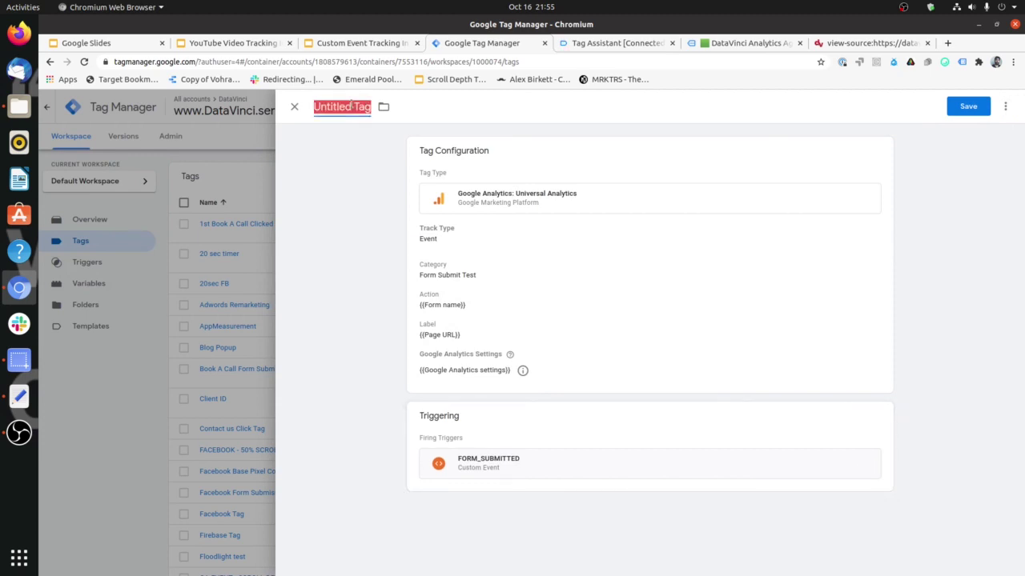
type("FORM")
key("BackSpace")
key("BackSpace")
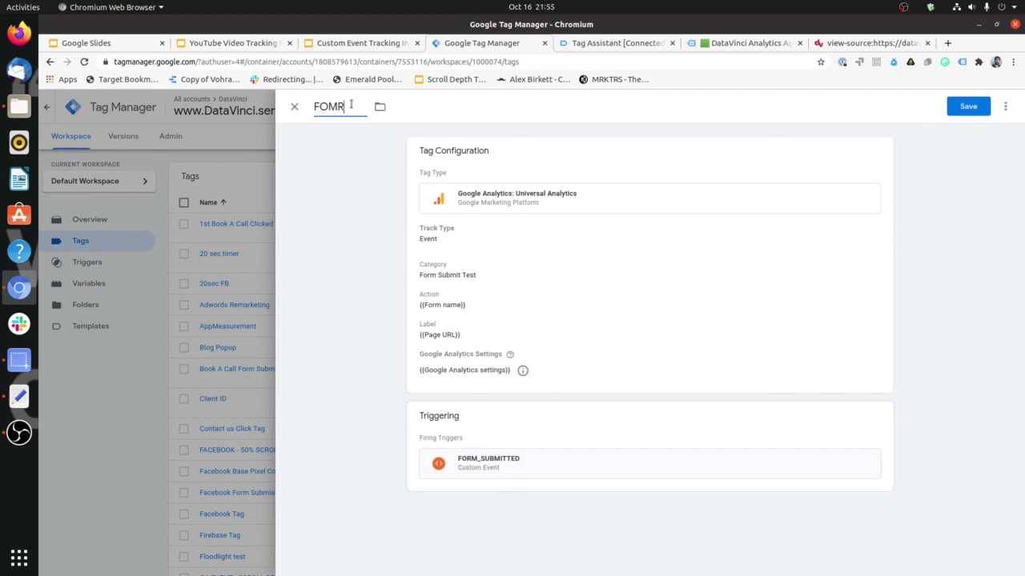
type("RM SUBMISSION ANALYTICS TAG")
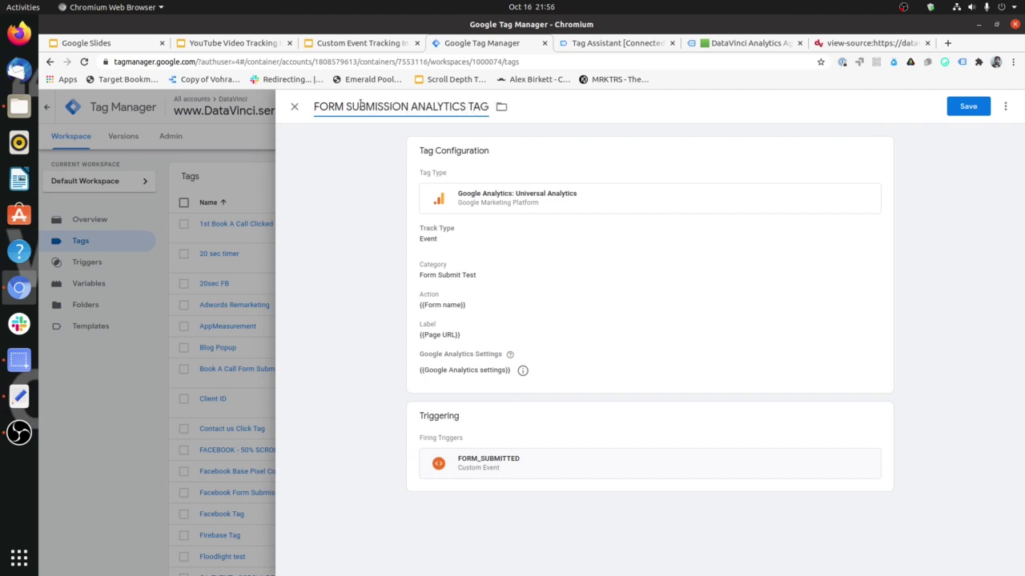
left_click(970, 107)
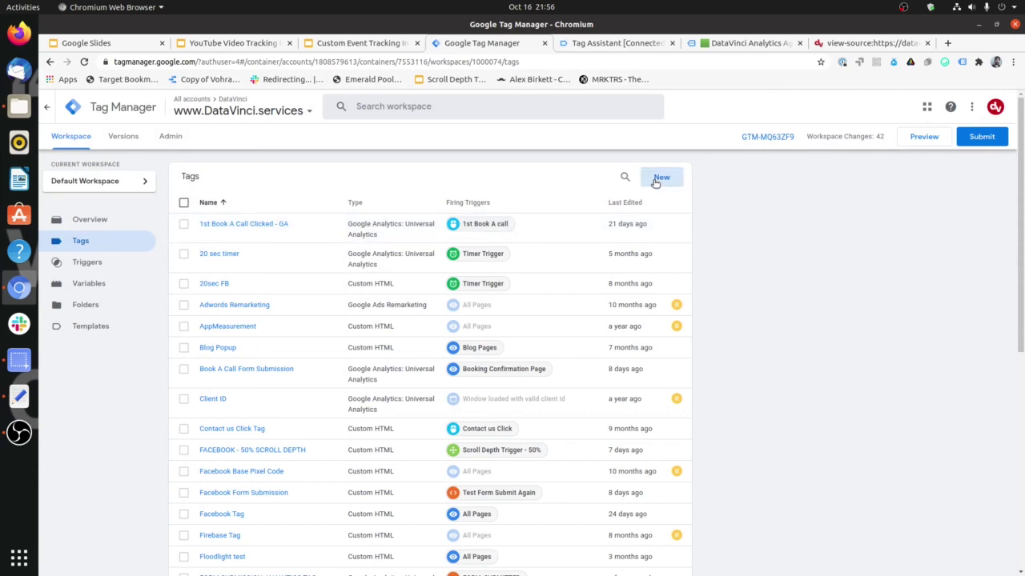
- Create another new tag named FACEBOOK FORM SUBMISSION
left_click(659, 178)
left_click(342, 106)
type("FACEB")
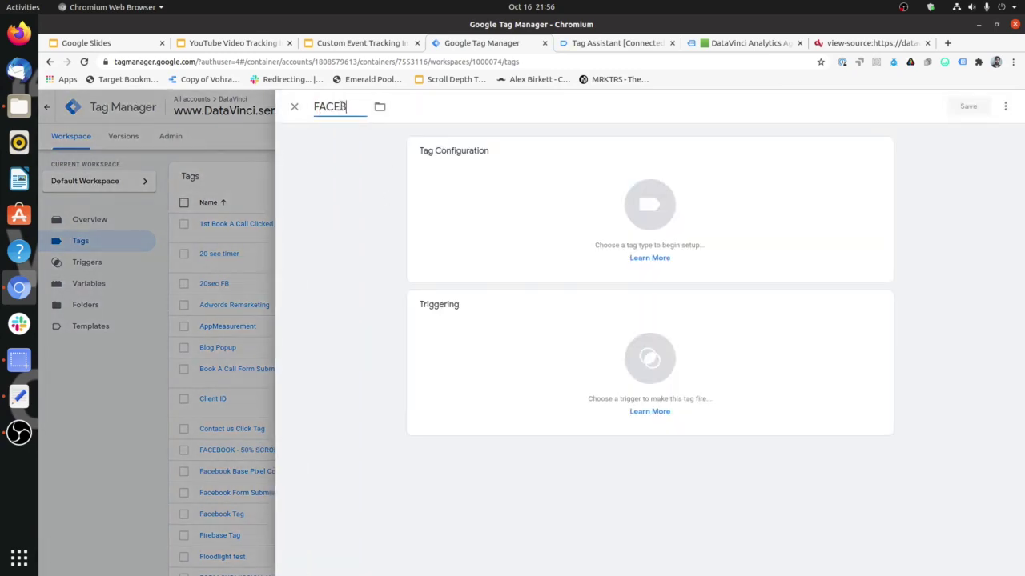
type("OOK FORM SUBM")
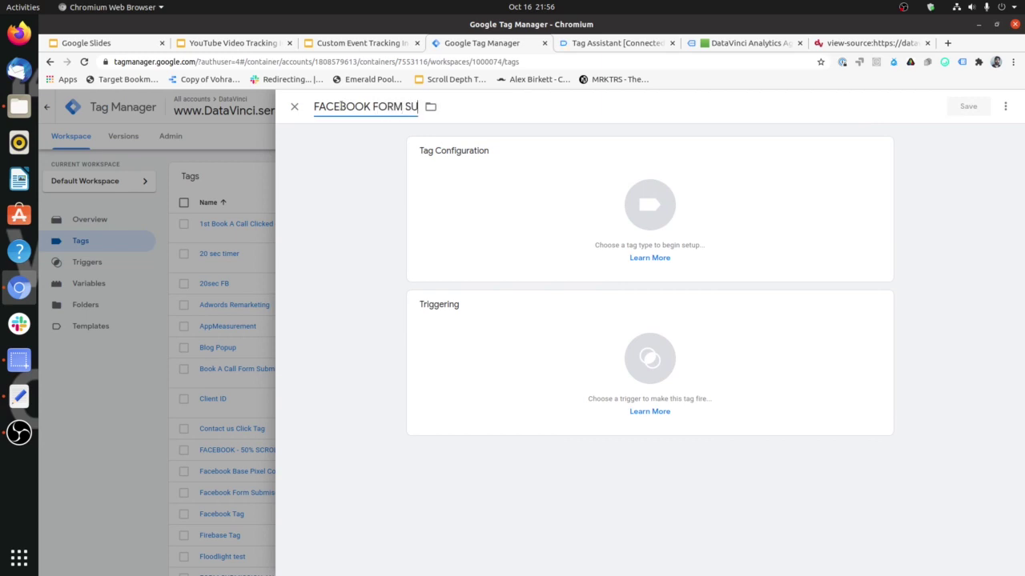
type("ISSION")
- Make the tag a Custom HTML tag whose script calls fbq('track','FORM SUBMITTED BY BATMAN');
left_click(469, 213)
scroll(791, 360, "down", 2)
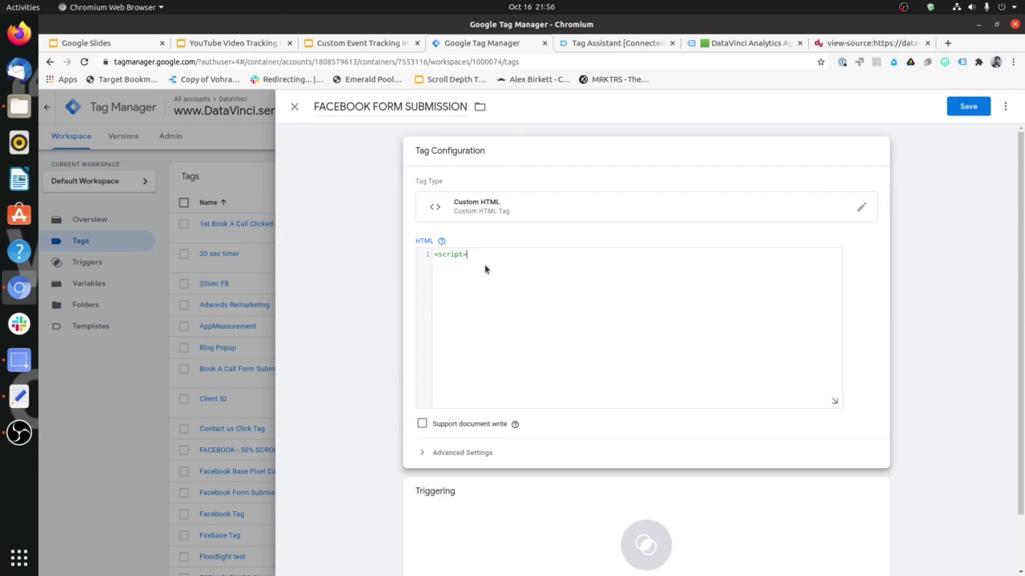
key("ctrl+a")
key("ctrl+c")
left_click(484, 269)
key("ctrl+v")
key("ctrl+z")
key("ctrl+z")
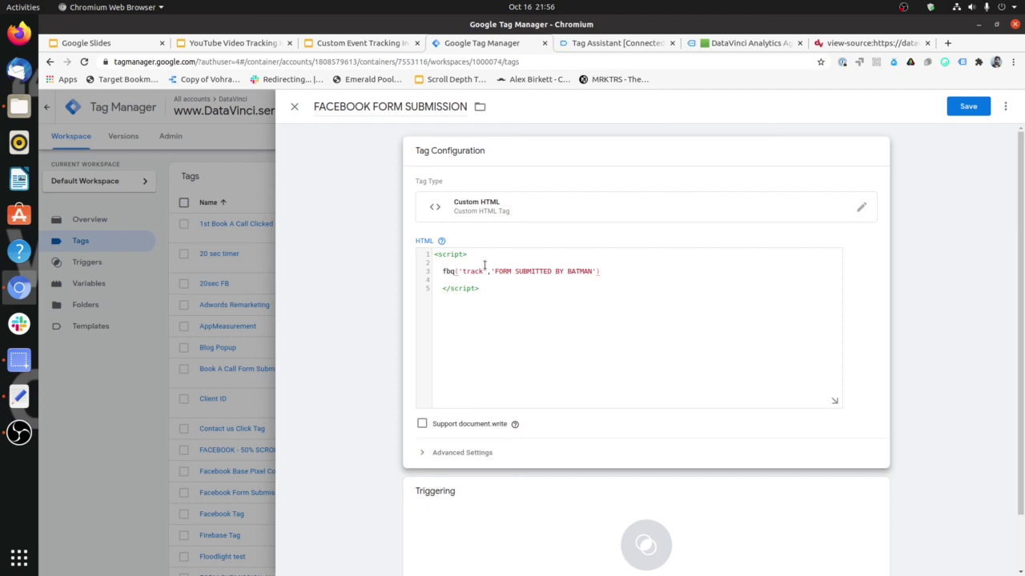
- Assign the FORM_SUBMITTED trigger to the Facebook tag and save the tag
scroll(601, 430, "down", 2)
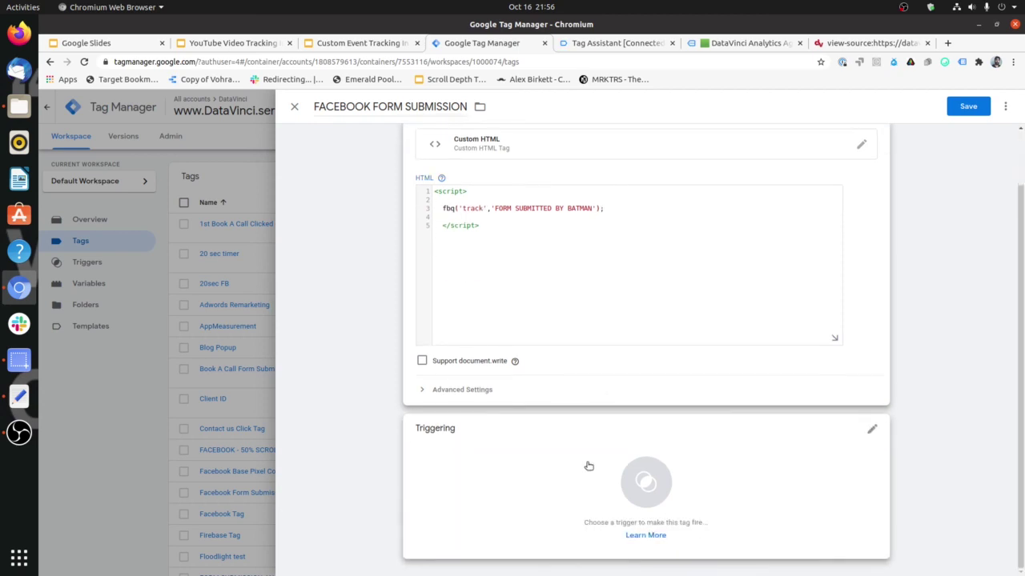
left_click(587, 467)
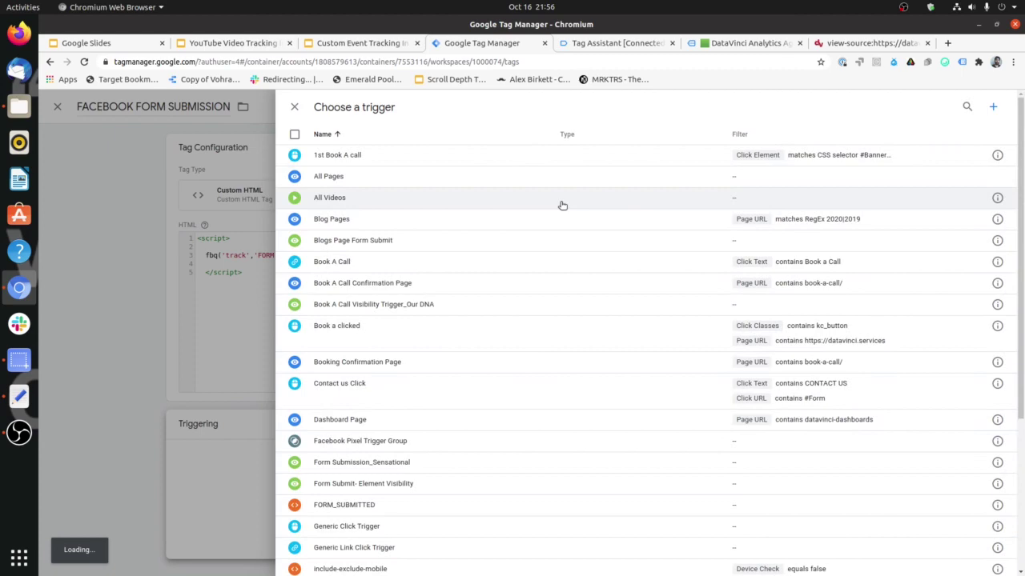
left_click(377, 505)
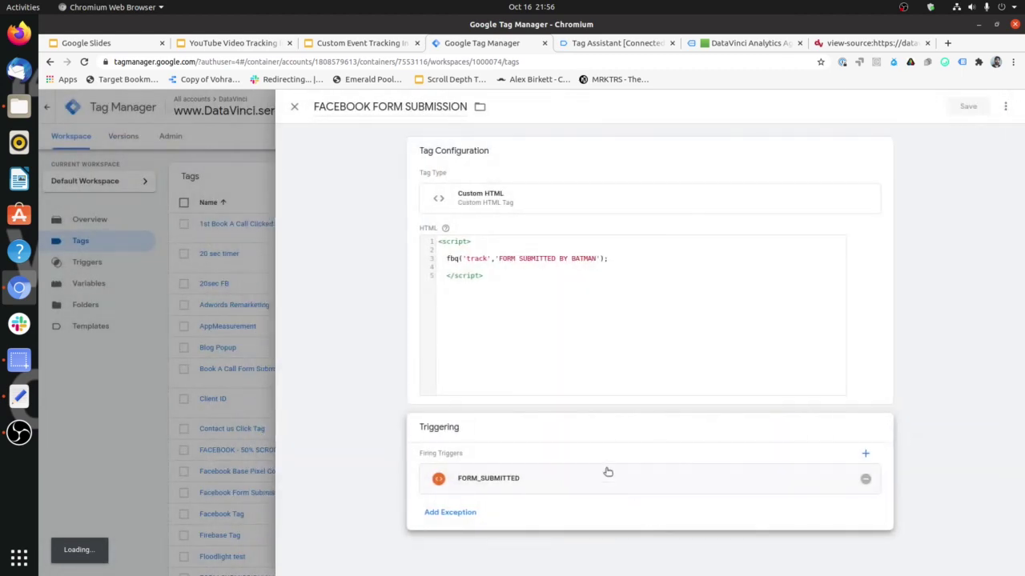
left_click(937, 344)
left_click(963, 109)
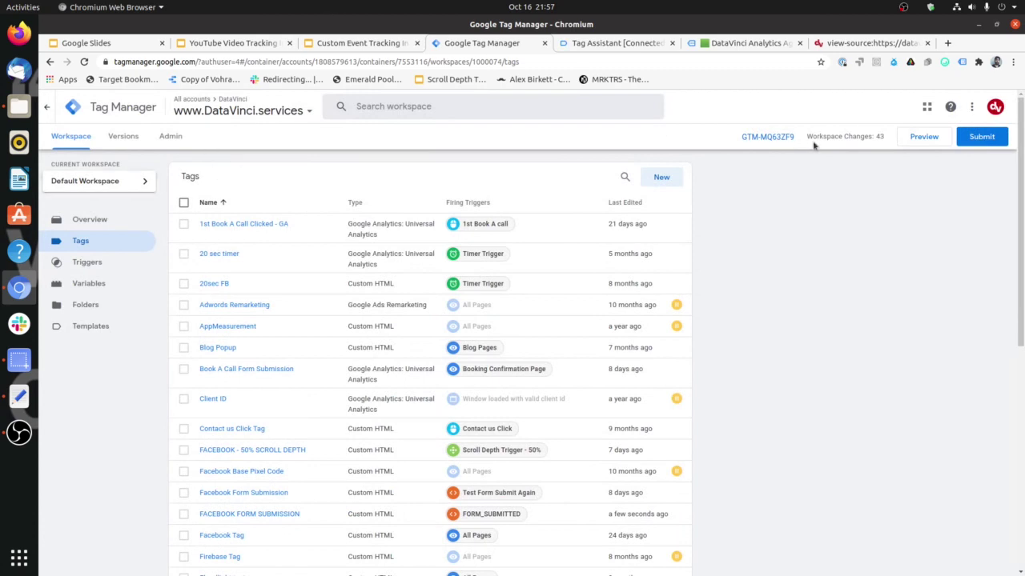
left_click(906, 134)
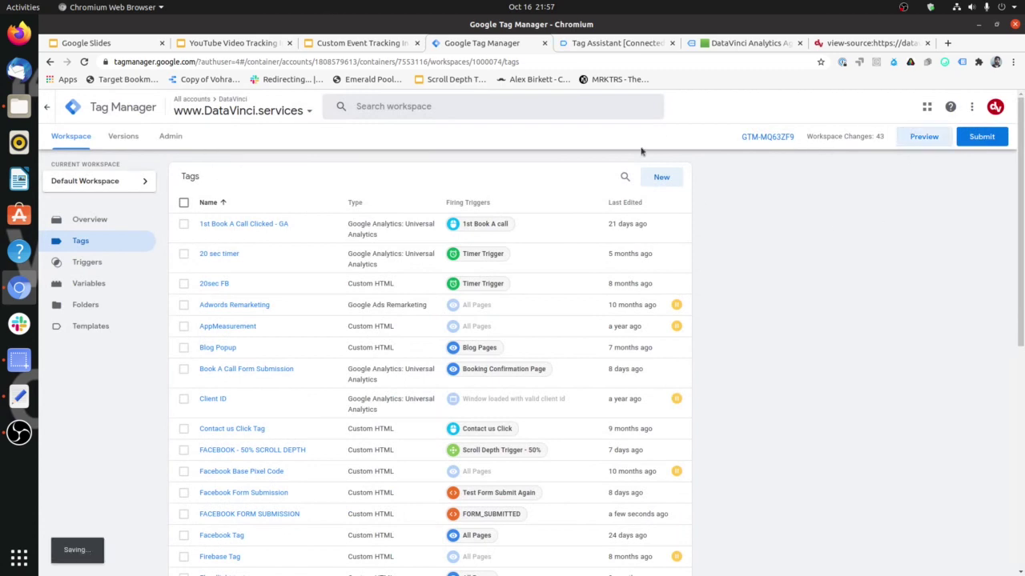
left_click(612, 43)
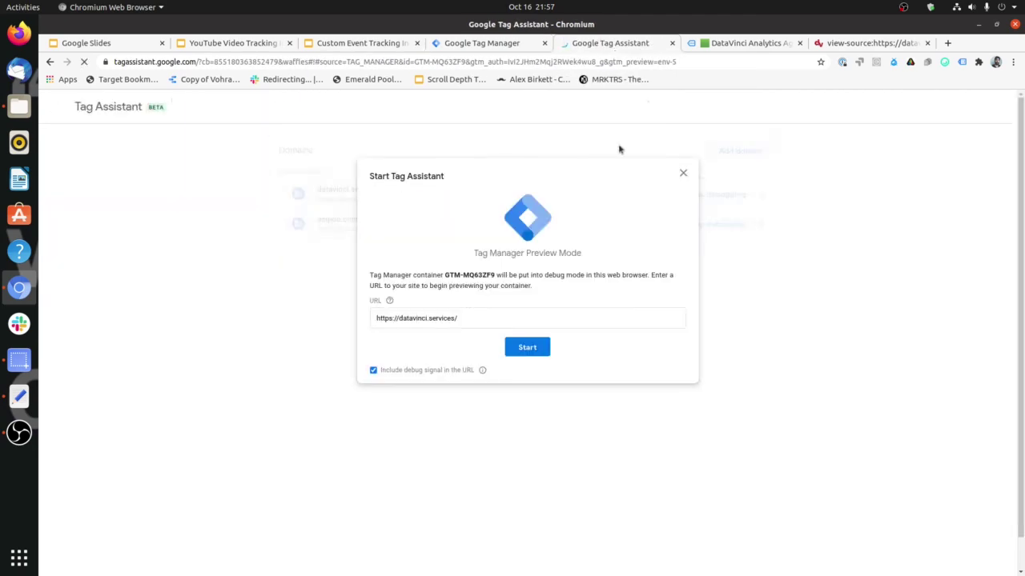
left_click(526, 345)
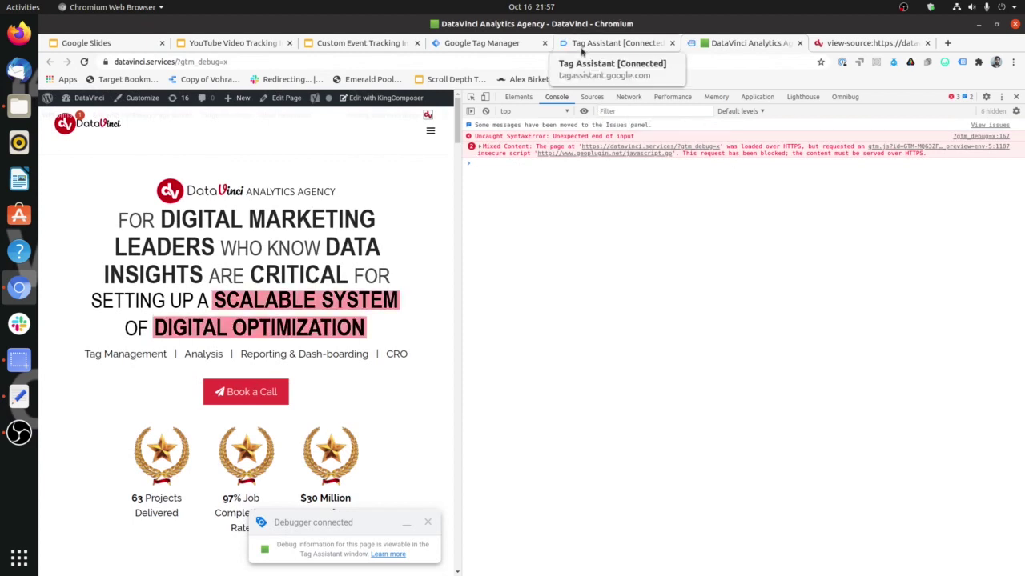
- Clear the captured Omnibug requests and run dataLayer.push({event:'Form_Submitted',form_name:'Adhaar',form_type:'Identity'}) in the browser console
left_click(845, 97)
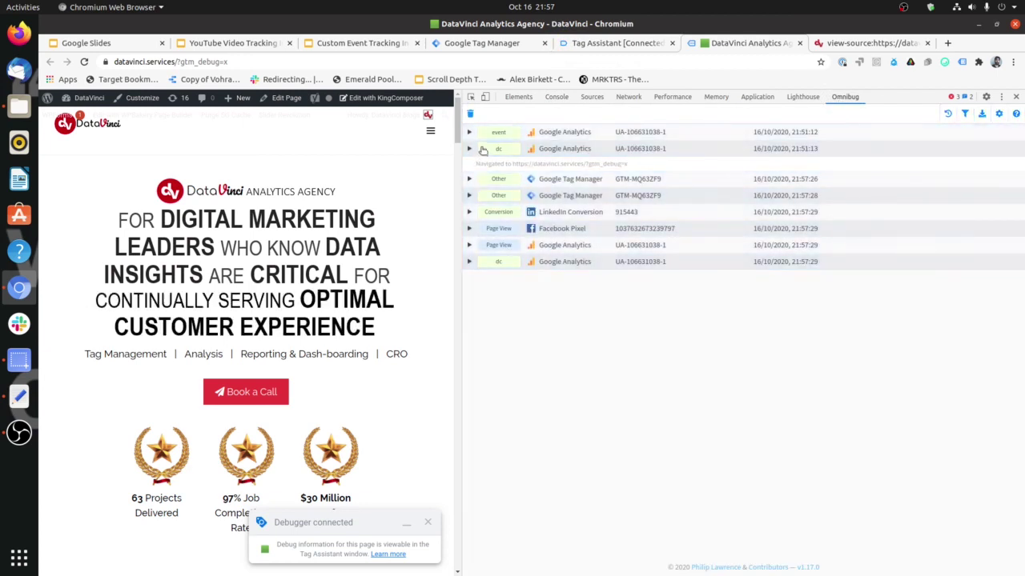
left_click(470, 115)
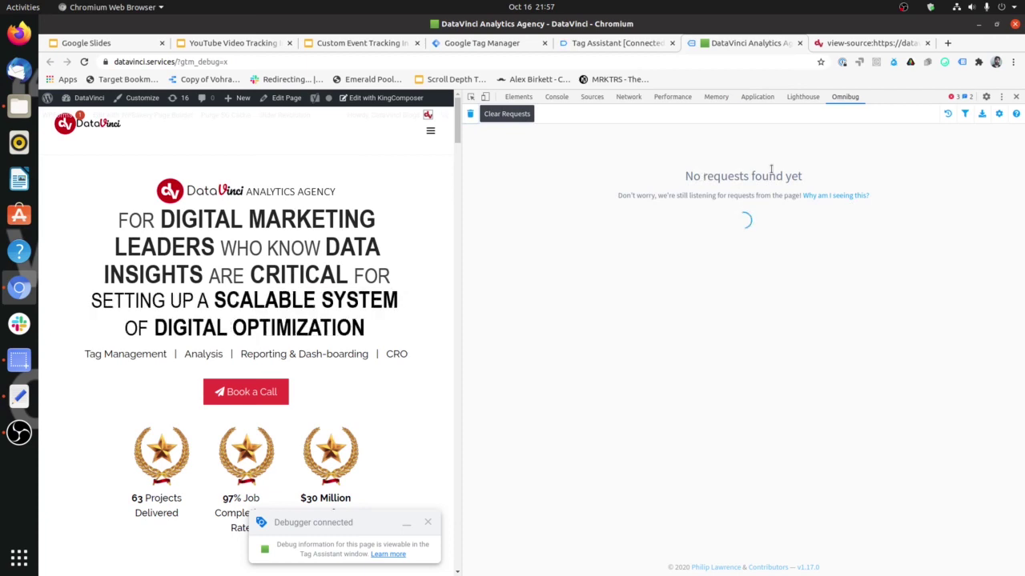
key("ctrl+shift+j")
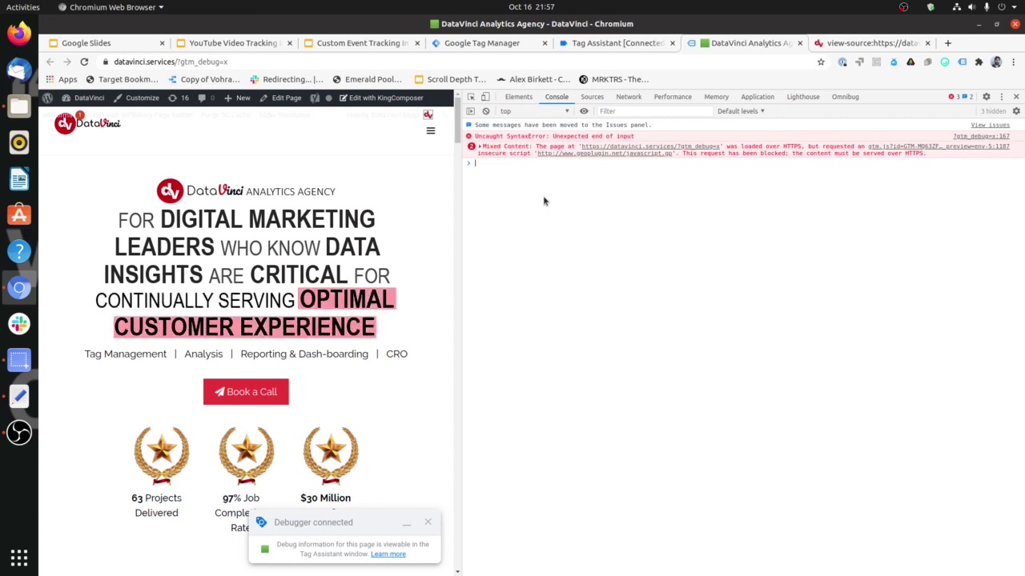
type("dataLayer.push({event:'Form_Submitted',form_name:'Adhaar',form_type:'Identity'})")
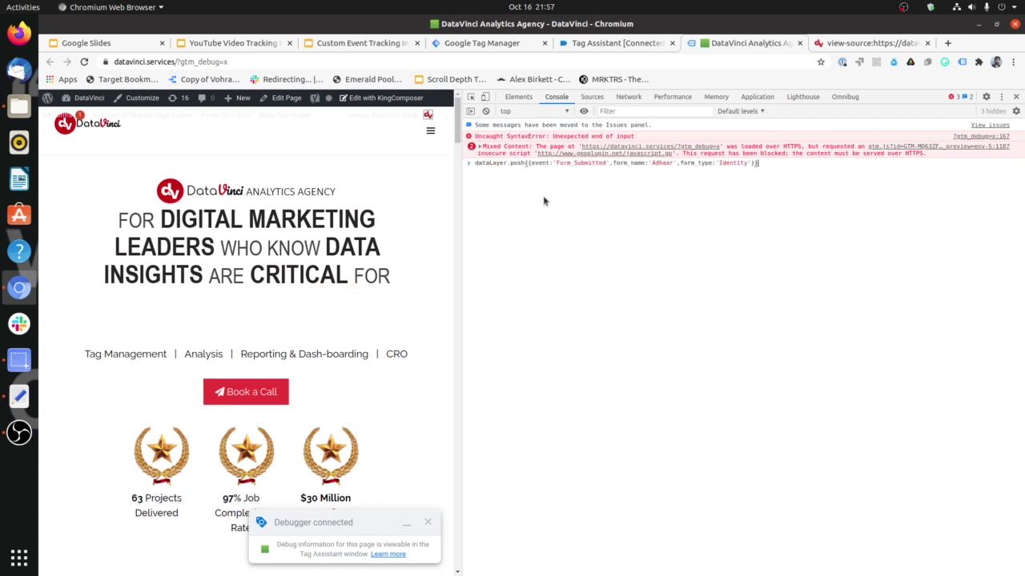
key("Return")
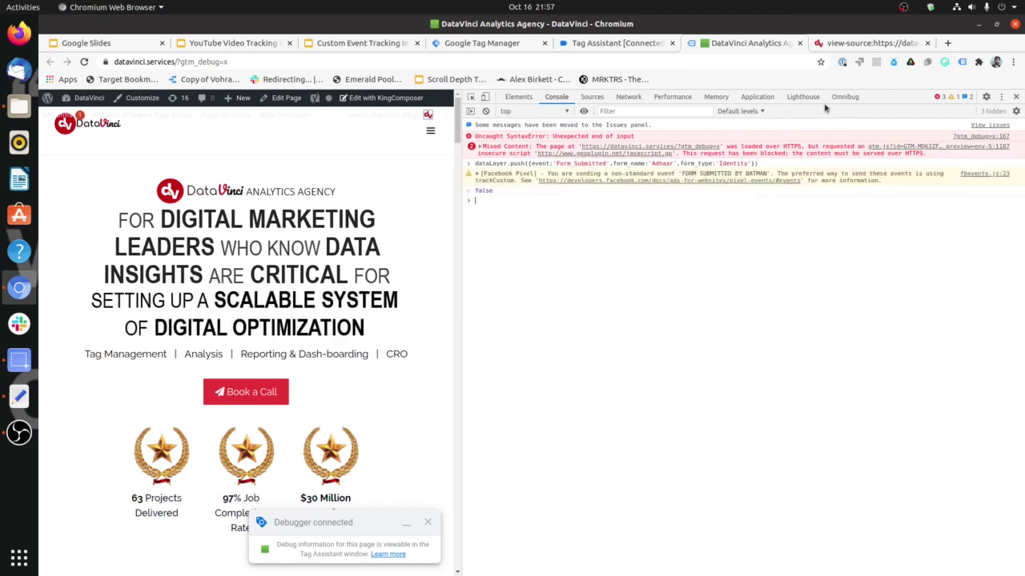
- Examine the event category, action and label of the Google Analytics event request captured by Omnibug
left_click(832, 100)
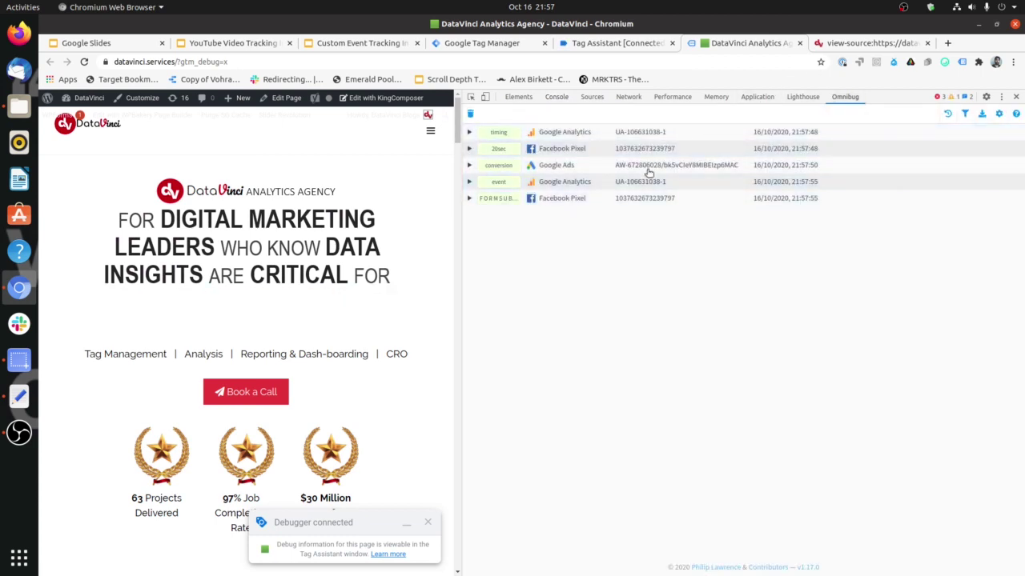
left_click(517, 182)
scroll(586, 227, "down", 3)
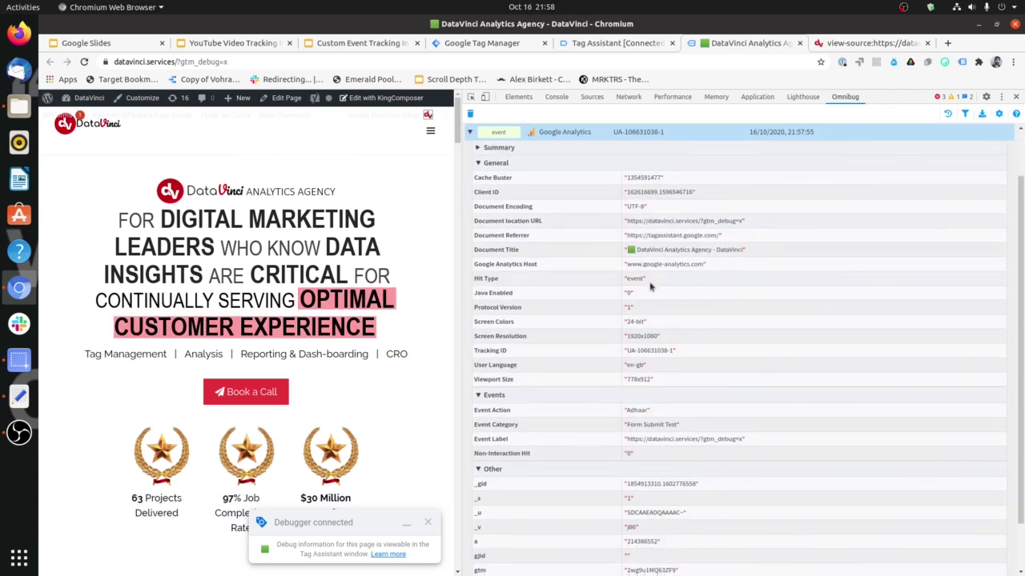
left_click_drag(677, 370, 655, 370)
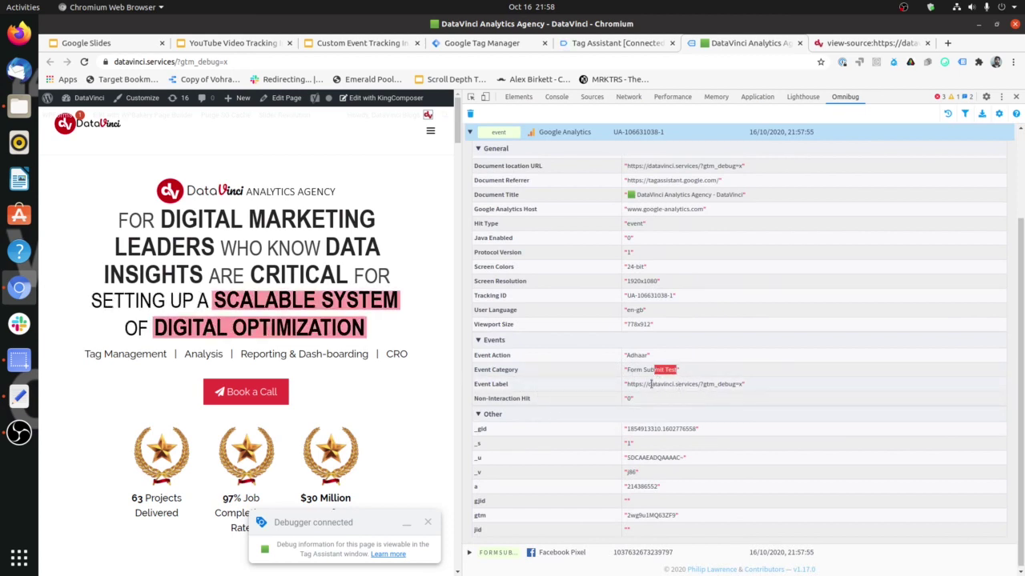
- Check the console's Facebook Pixel message and inspect the event type of the captured Facebook Pixel form-submission request in Omnibug
left_click(553, 96)
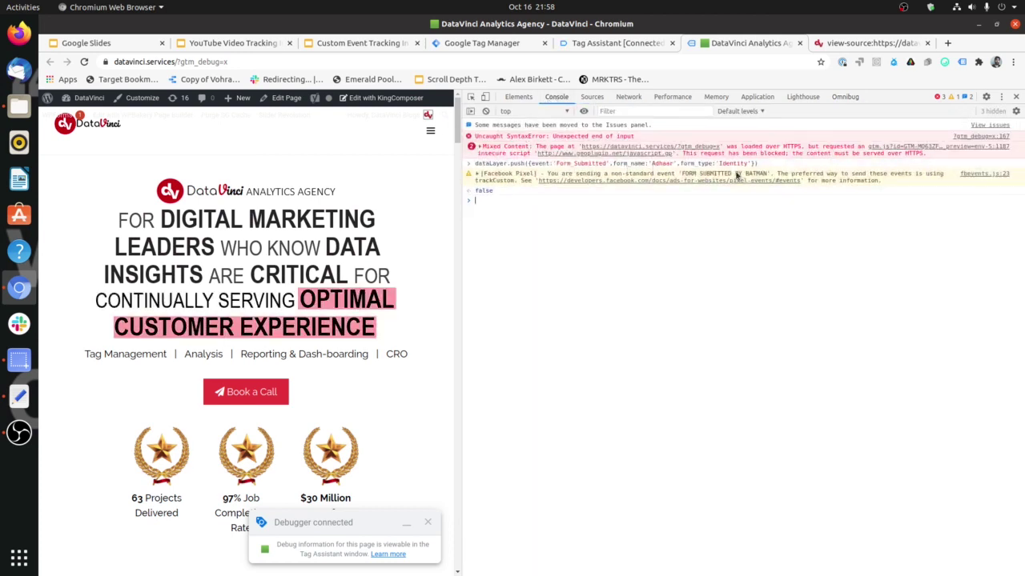
left_click(850, 97)
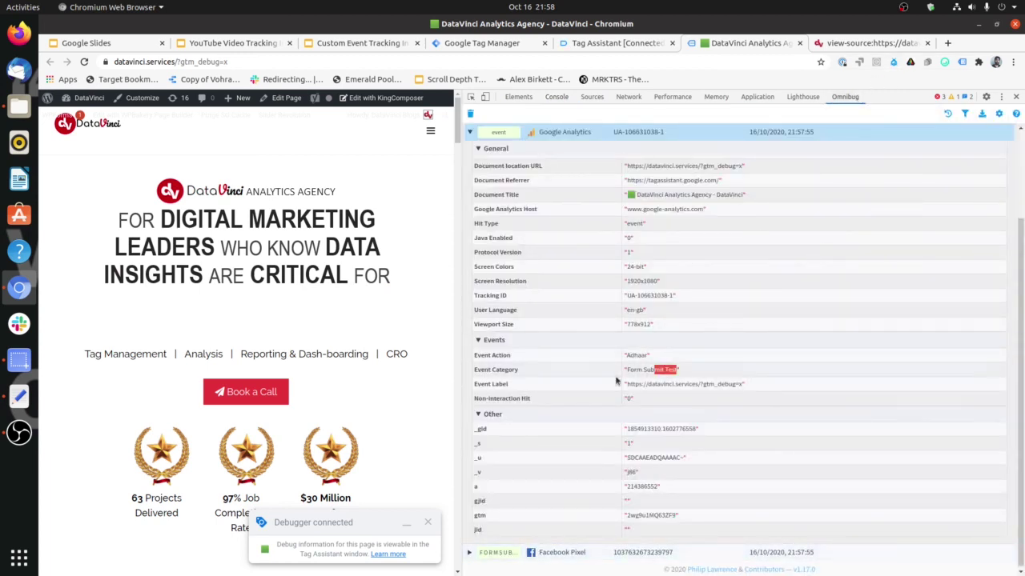
left_click(509, 549)
scroll(601, 315, "down", 6)
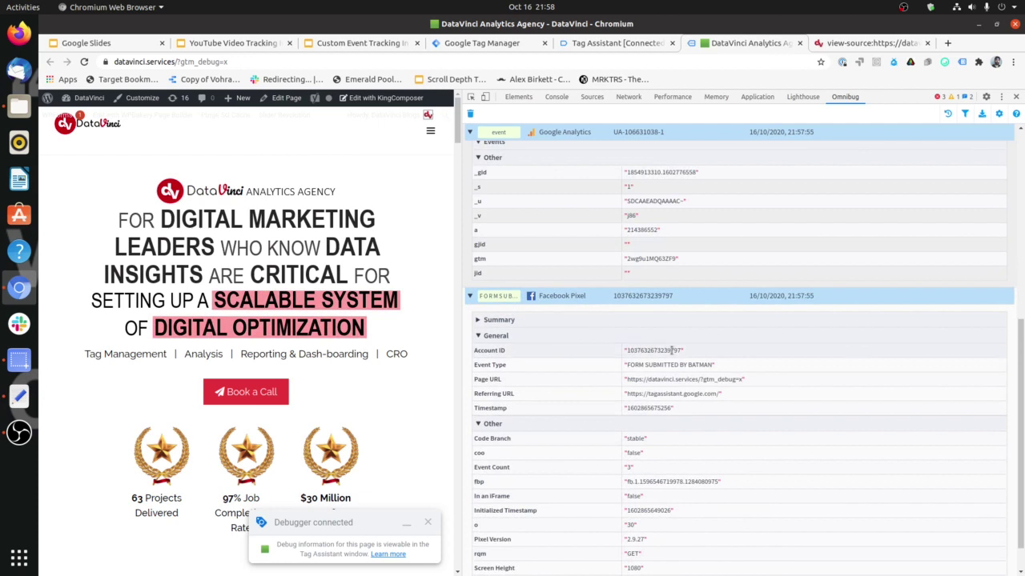
left_click_drag(711, 365, 627, 366)
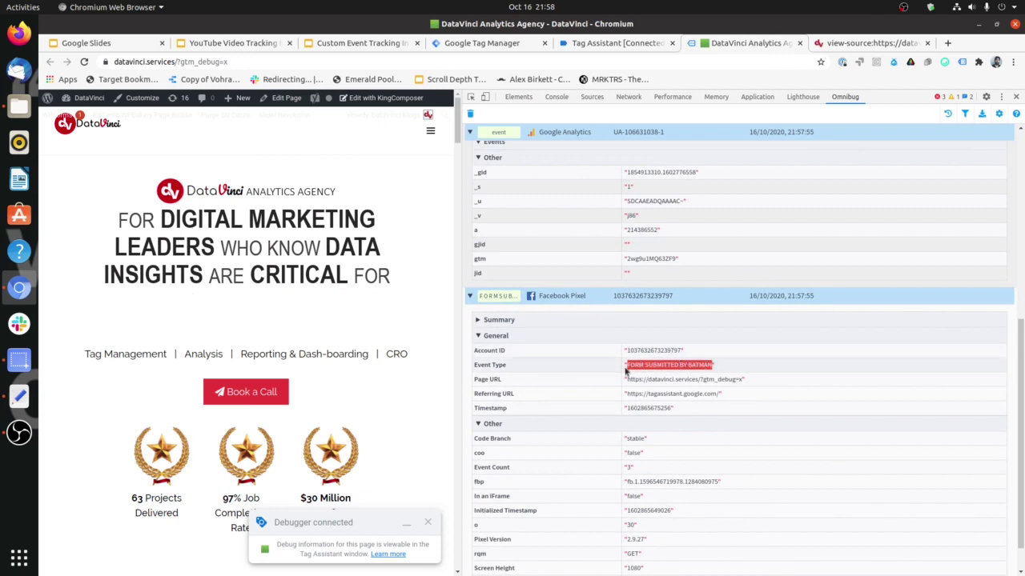
- Review the event, form_name and form_type parameters of the executed dataLayer.push command in the console
left_click(554, 96)
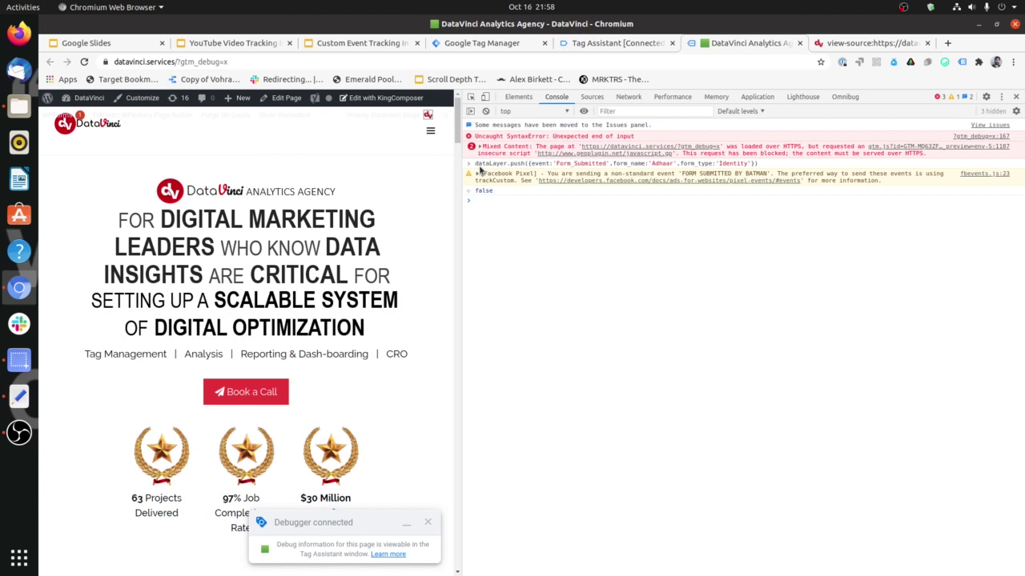
left_click_drag(530, 165, 607, 168)
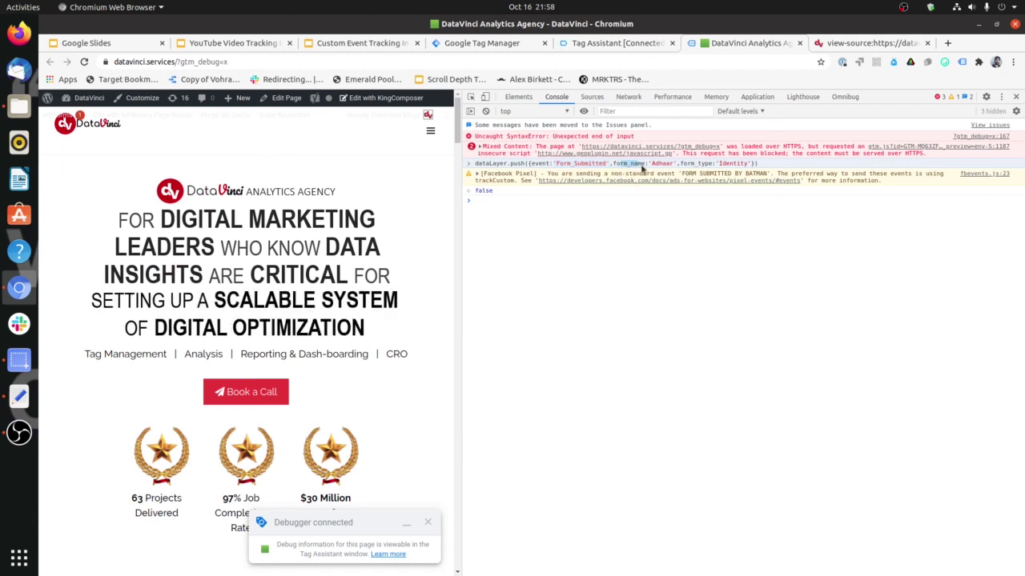
triple_click(742, 163)
left_click_drag(742, 163, 620, 164)
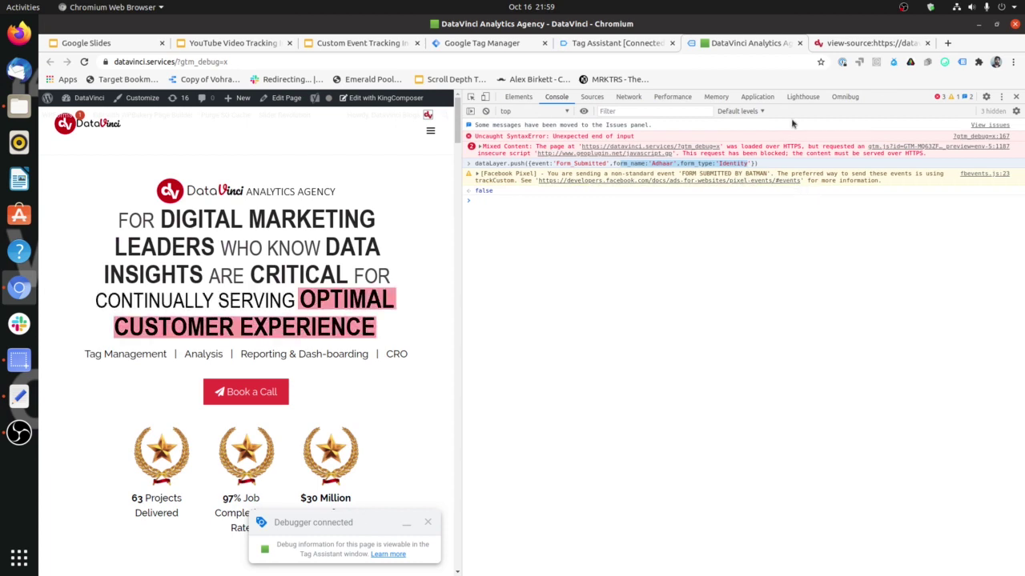
- Switch to Google Analytics, view the Realtime Events report and drill into the Form Submit Test event category
left_click(833, 44)
key("alt+Left")
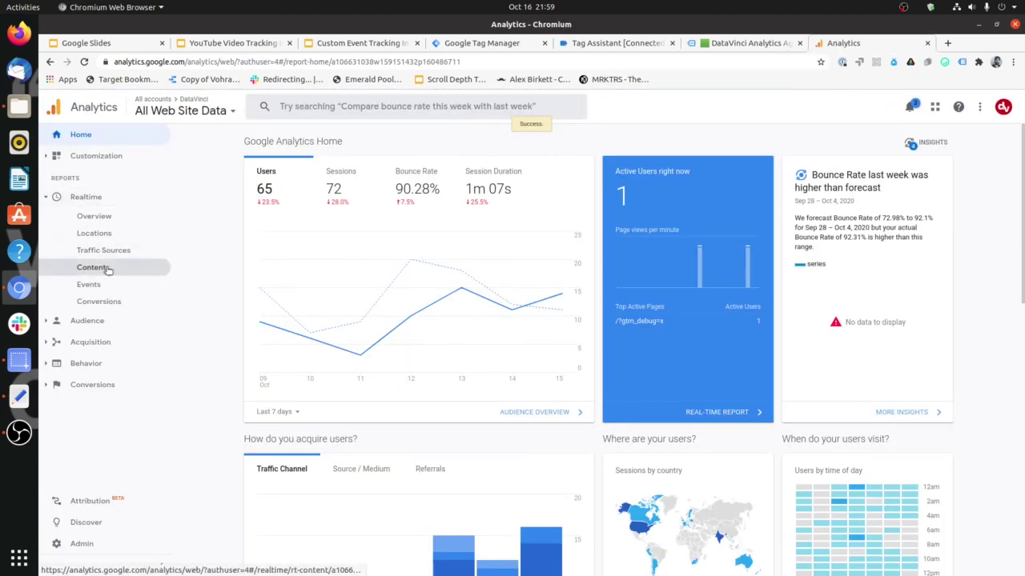
left_click(115, 288)
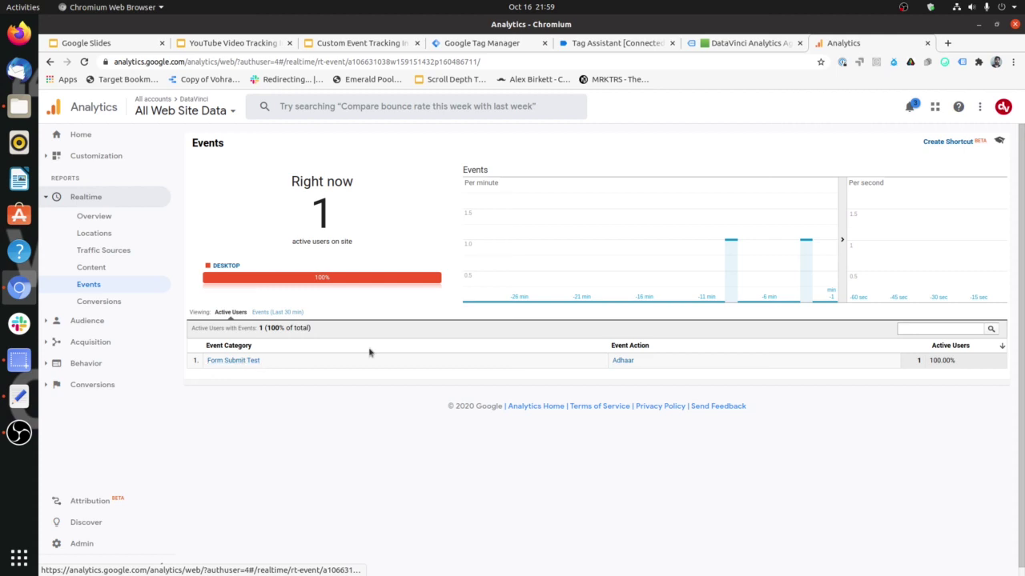
left_click(233, 361)
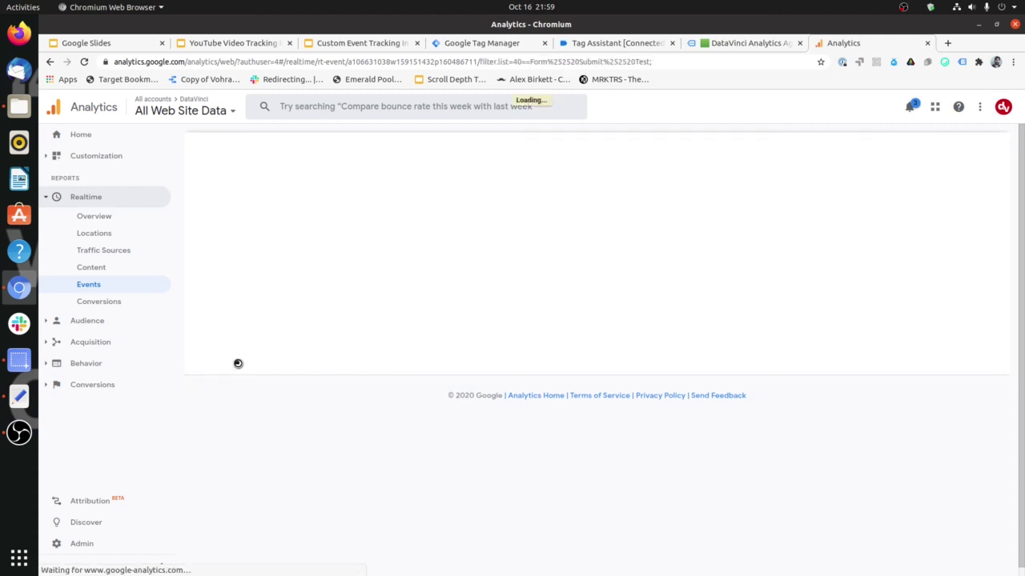